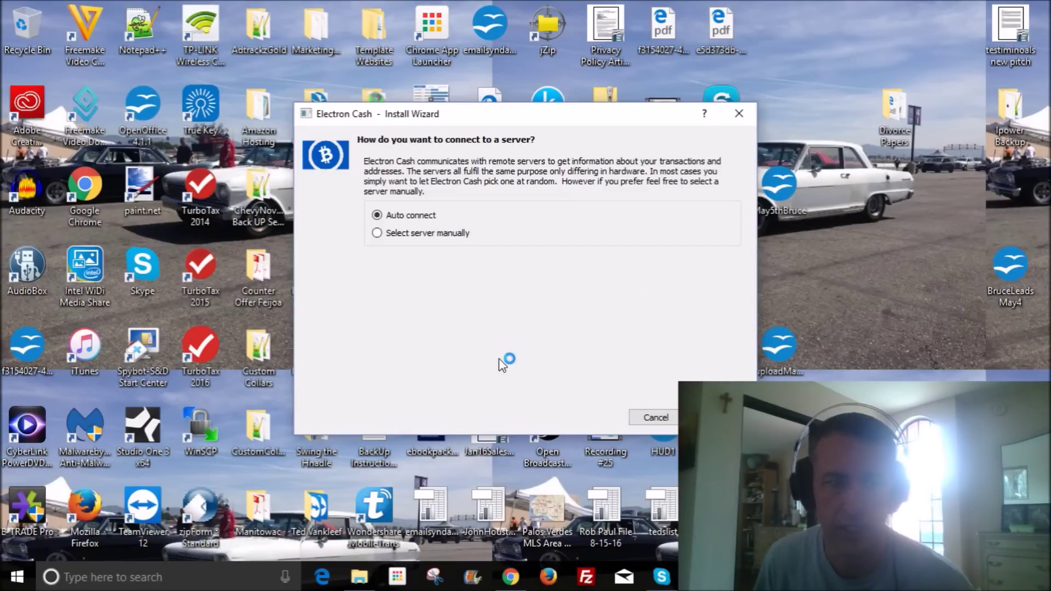
- Move the setup wizard aside and show electroncash.org's Windows, OSX, Linux and Android download links
left_click_drag(561, 118, 323, 172)
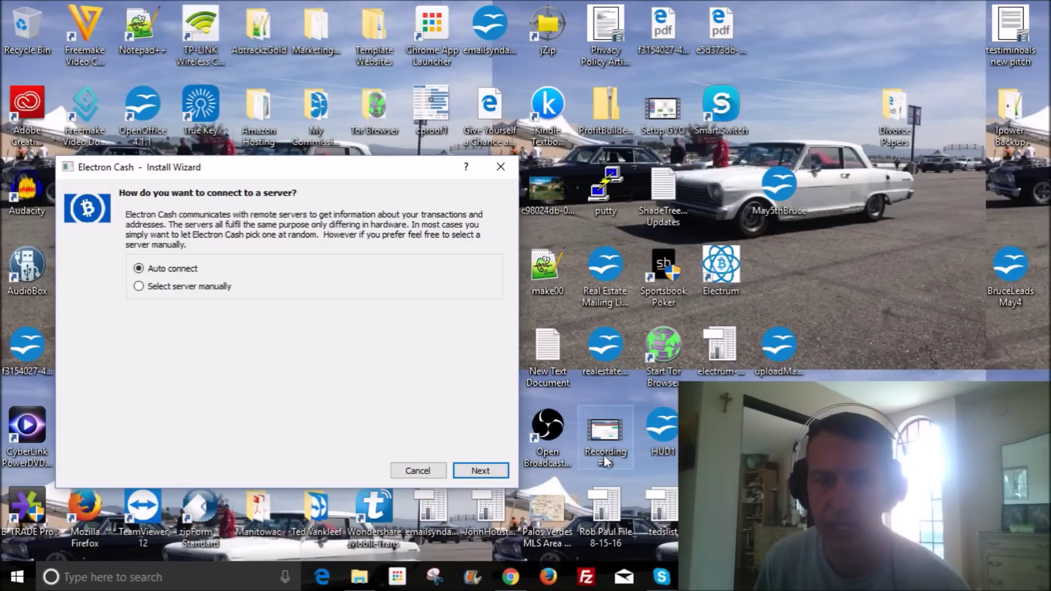
left_click(495, 553)
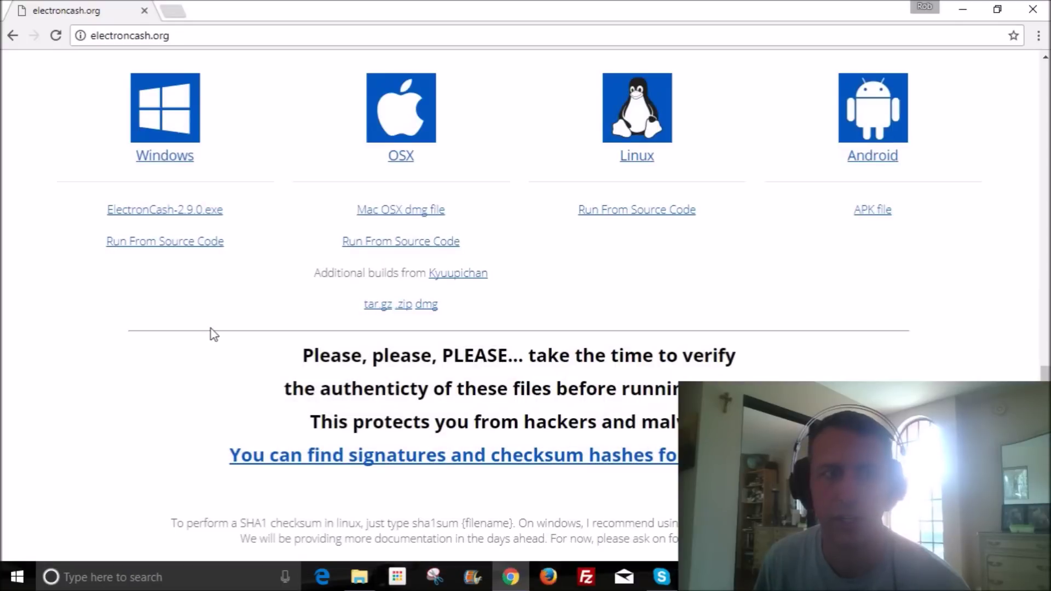
scroll(212, 330, "up", 10)
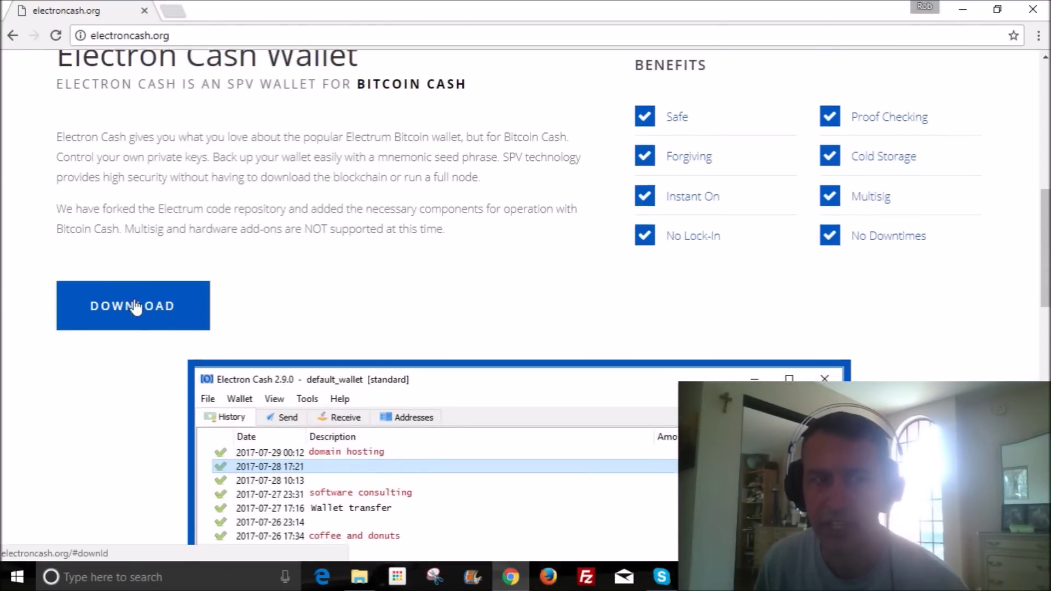
left_click(132, 304)
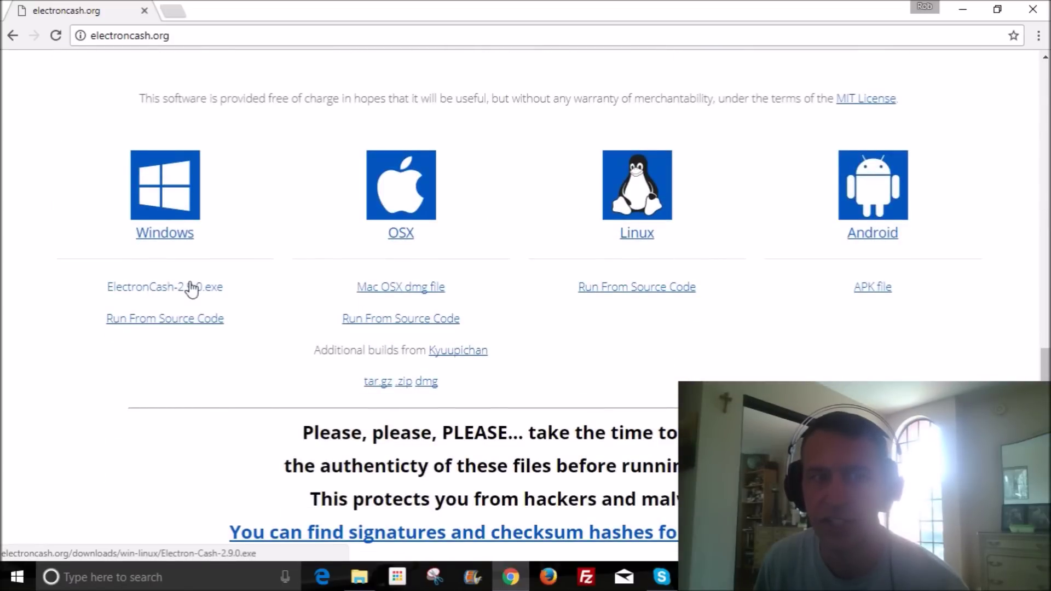
- Centre the wizard, choose 'Select server manually' and reach the 4-node network overview
left_click(965, 9)
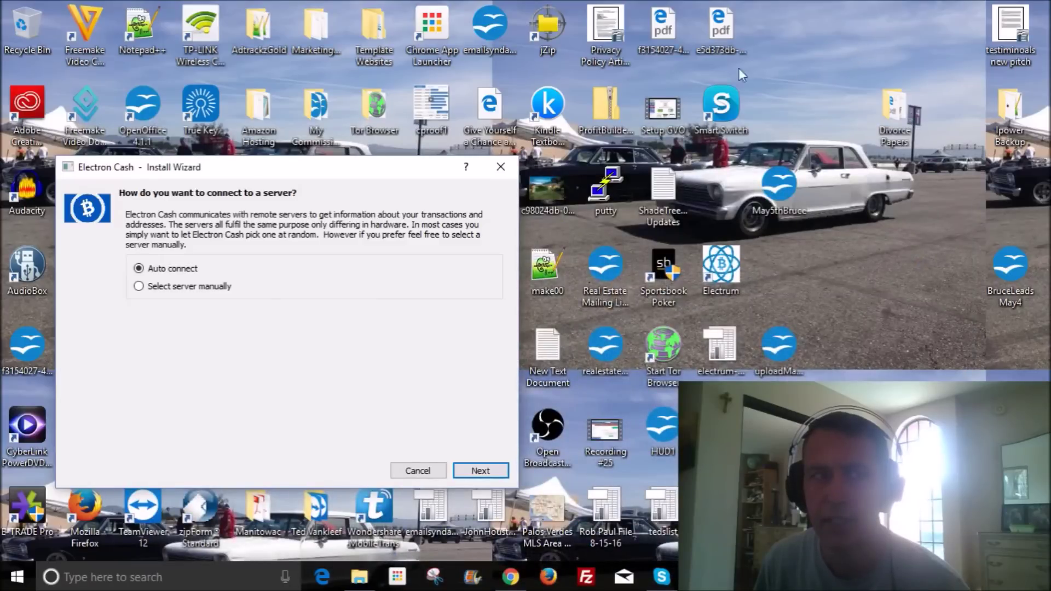
left_click_drag(349, 170, 632, 138)
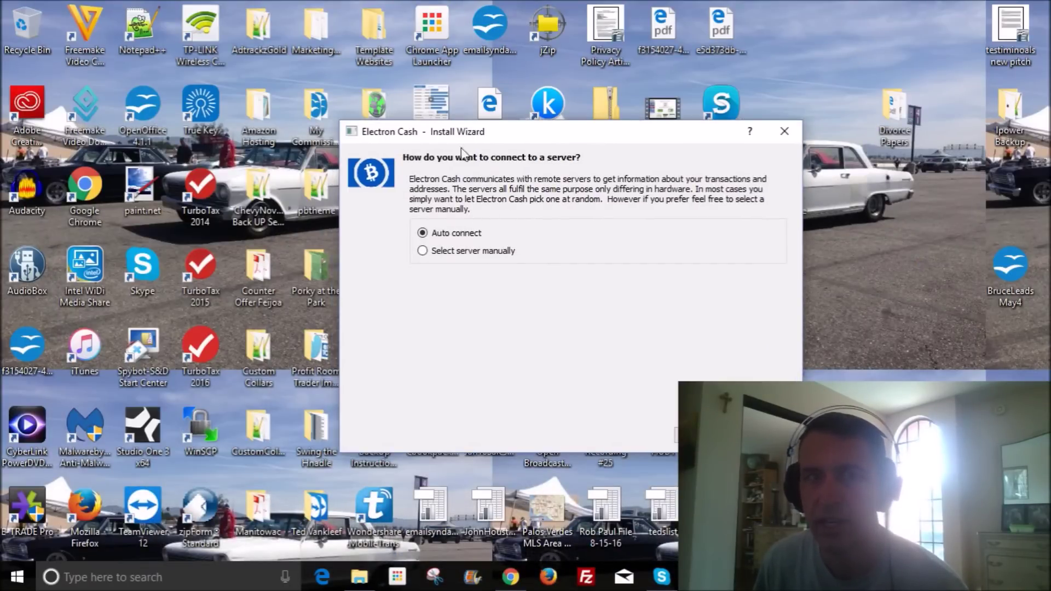
left_click(423, 252)
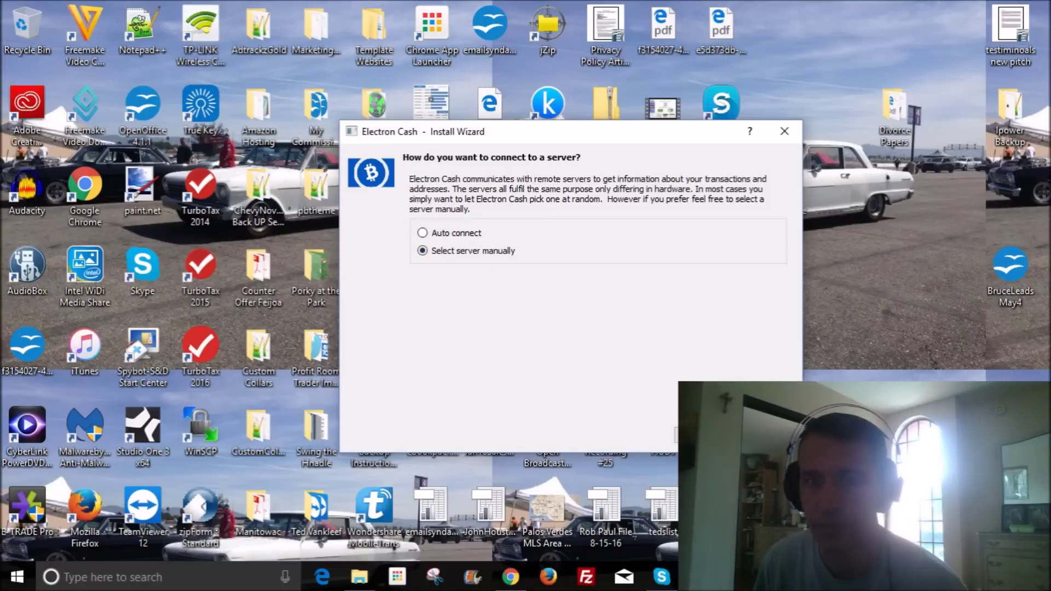
left_click(764, 438)
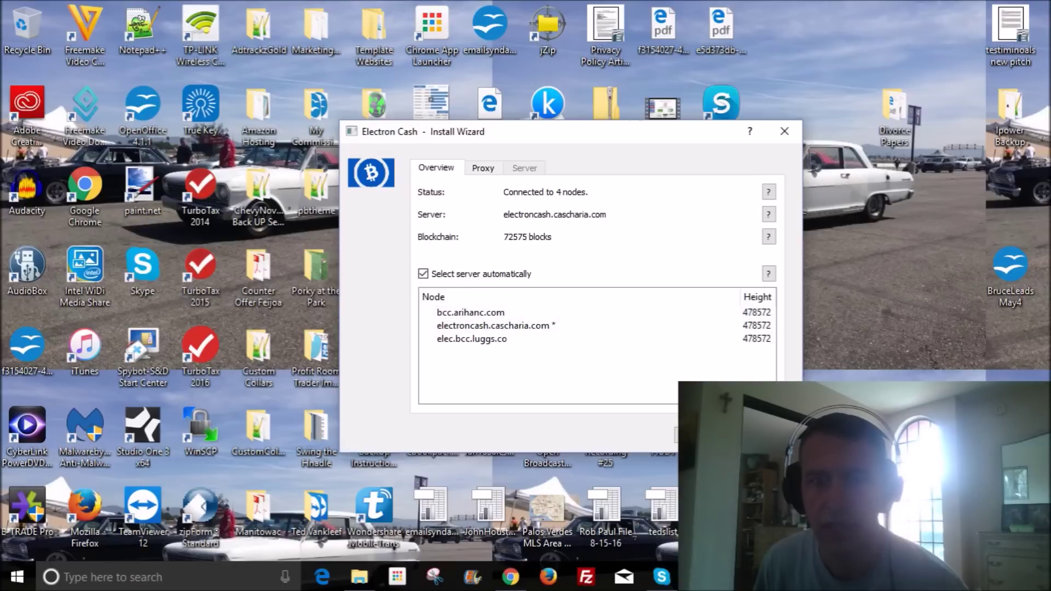
- Replace default_wallet with the name 'BCC Wallet' and advance to the wallet-type choice
left_click(764, 438)
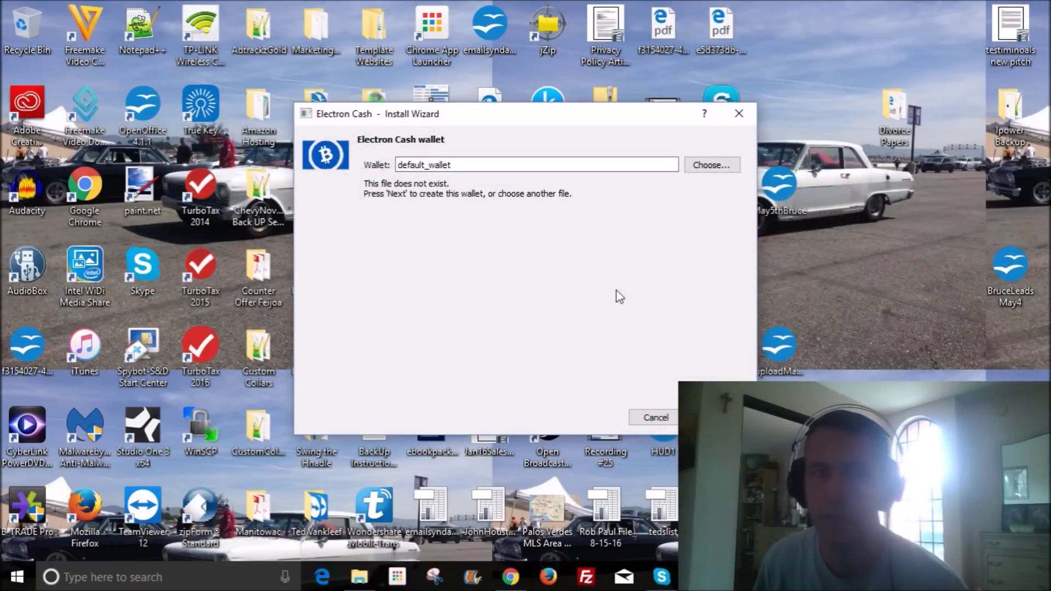
double_click(538, 160)
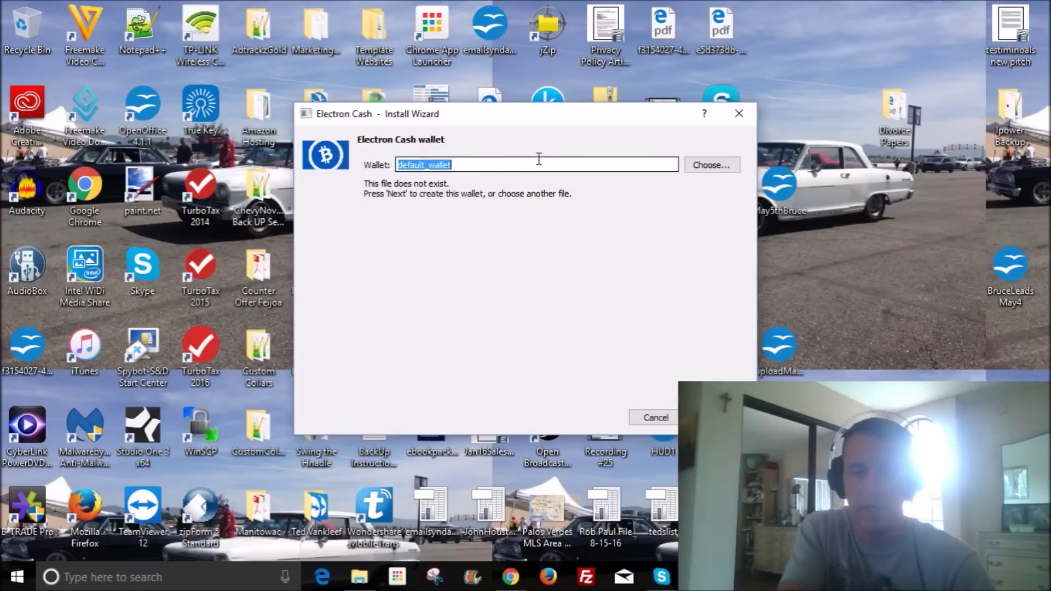
type("bc")
key("BackSpace")
key("BackSpace")
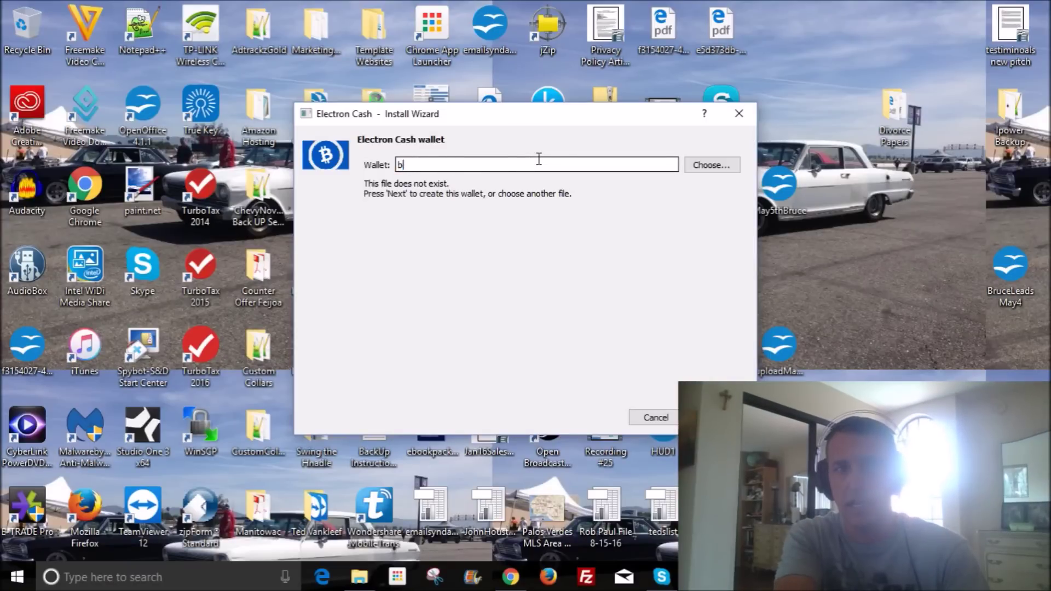
type("Bitcoin Cash Wallet")
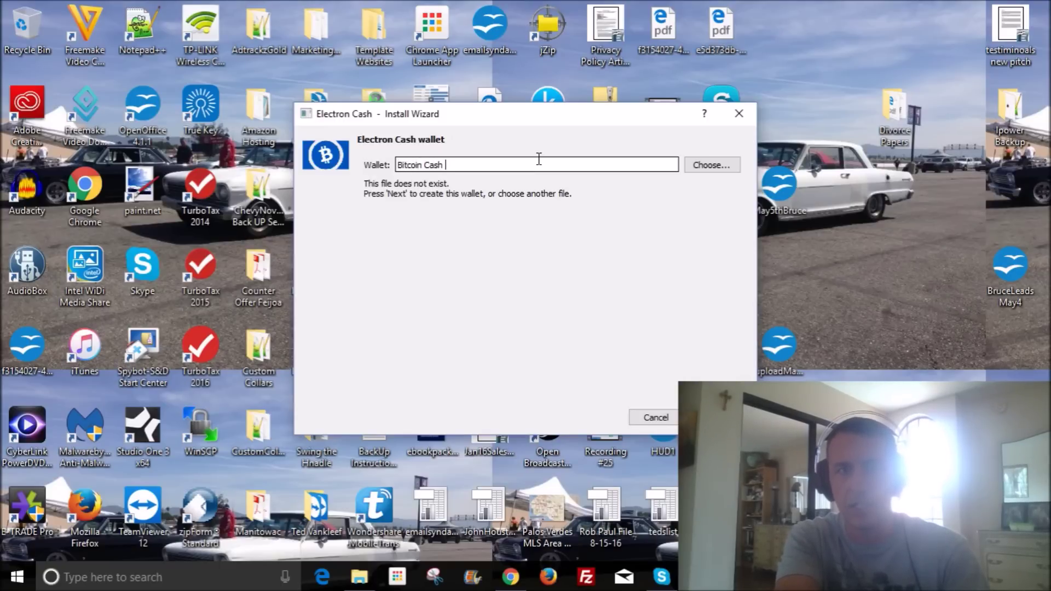
left_click(539, 159)
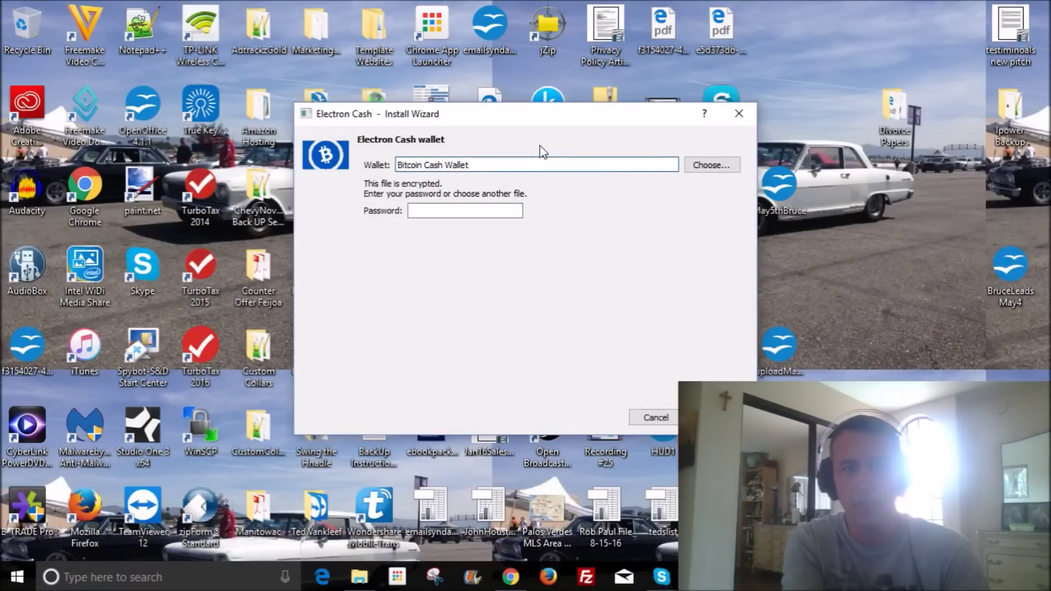
key("BackSpace")
key("BackSpace")
key("BackSpace")
key("BackSpace")
key("BackSpace")
key("BackSpace")
key("BackSpace")
key("BackSpace")
key("BackSpace")
key("BackSpace")
key("BackSpace")
key("BackSpace")
key("BackSpace")
key("BackSpace")
key("BackSpace")
key("BackSpace")
key("BackSpace")
key("BackSpace")
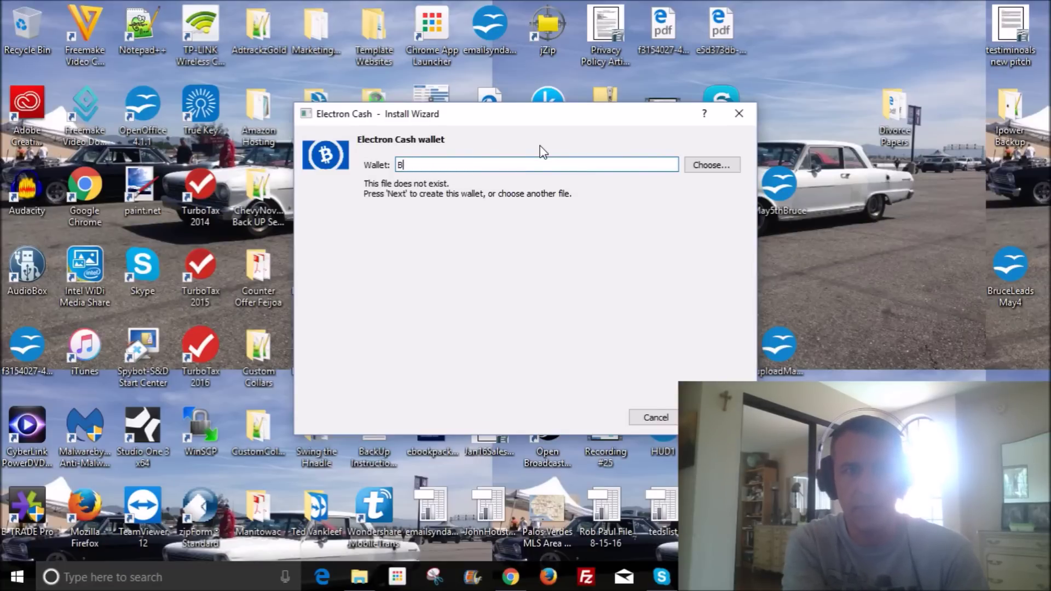
type("C")
key("BackSpace")
type("CC Wallet")
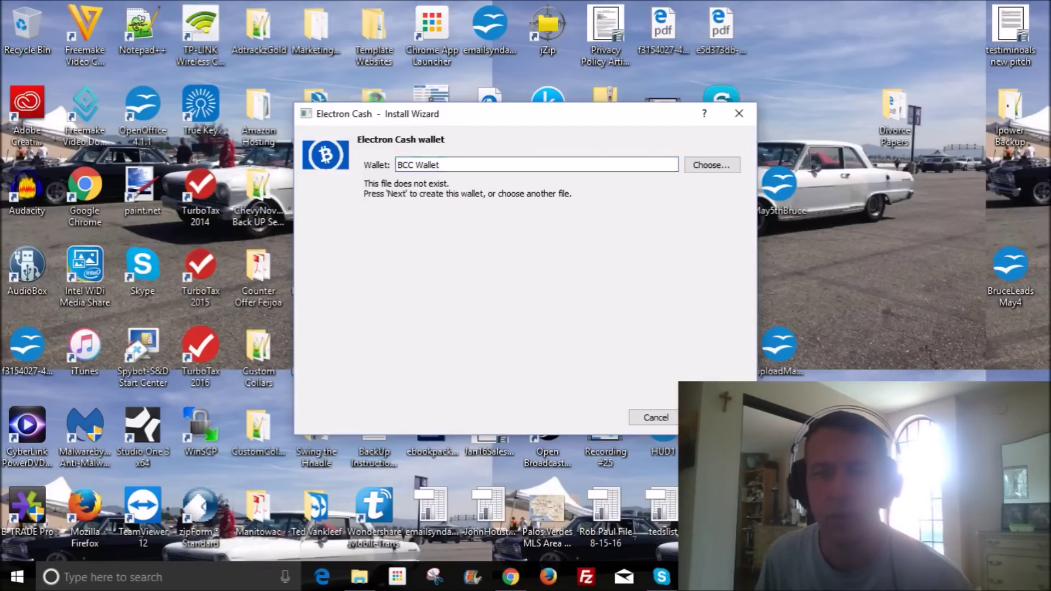
key("Return")
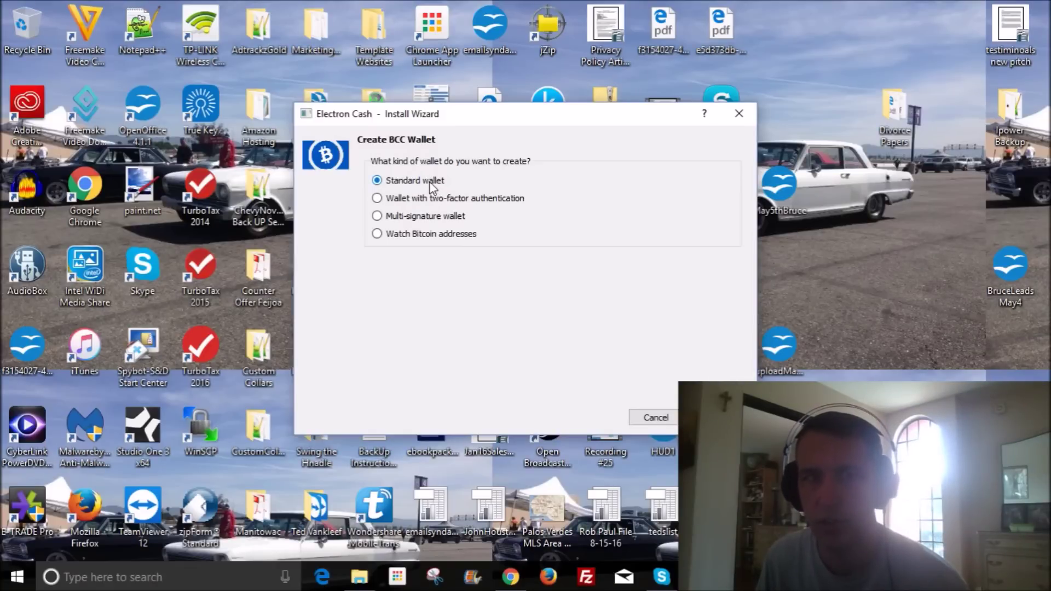
- Keep Standard wallet and pick 'Use public or private keys' to reach key entry
key("Return")
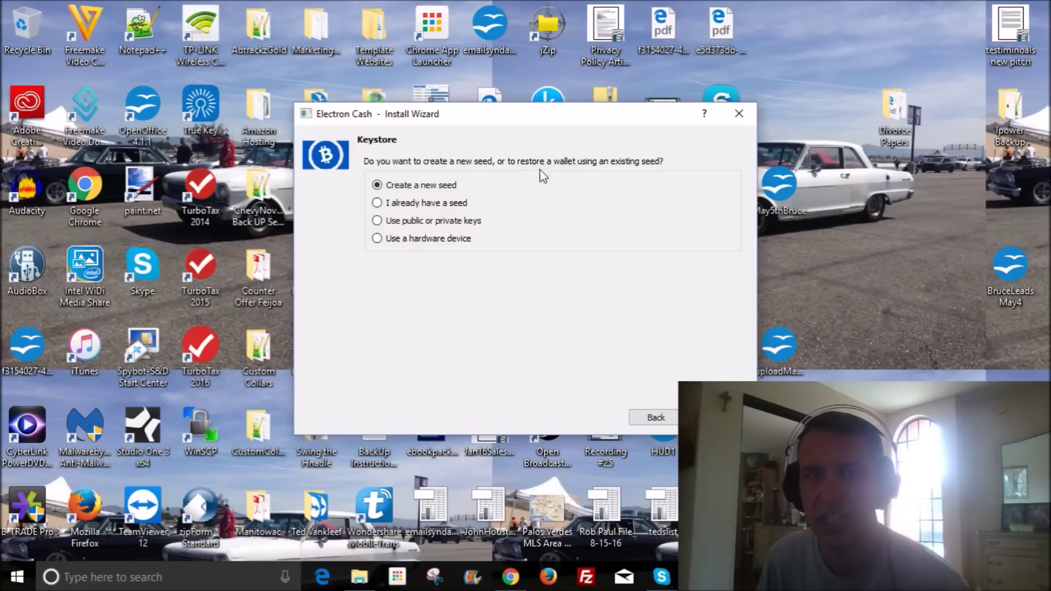
left_click(377, 221)
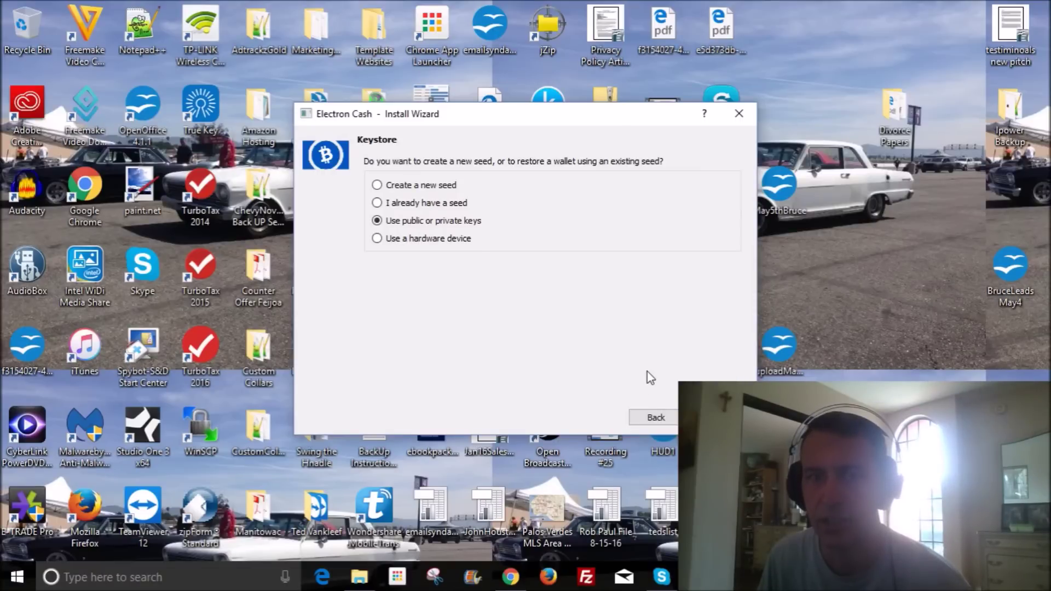
left_click(706, 417)
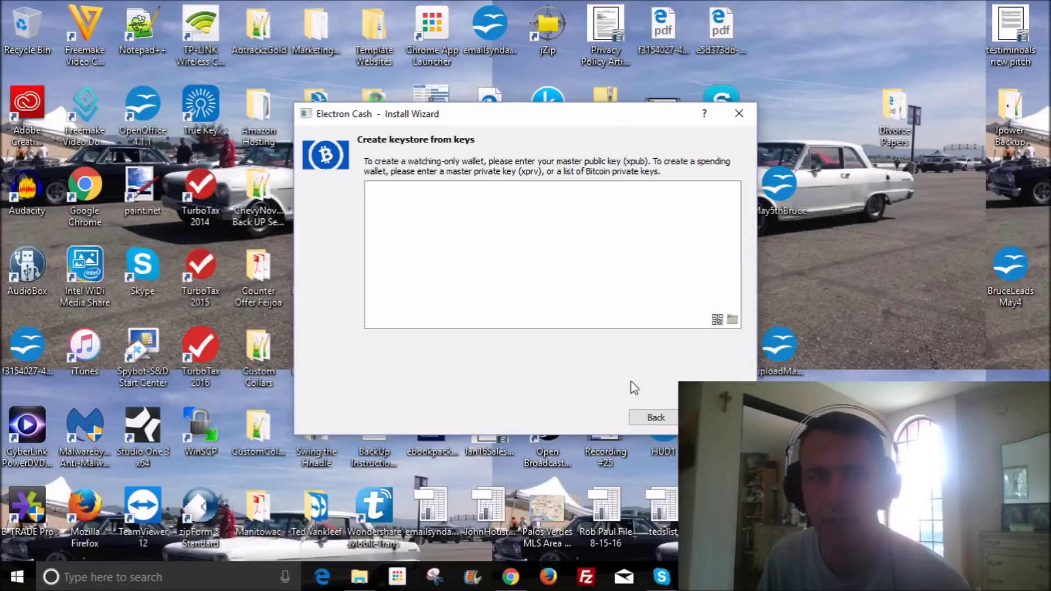
left_click_drag(508, 117, 807, 120)
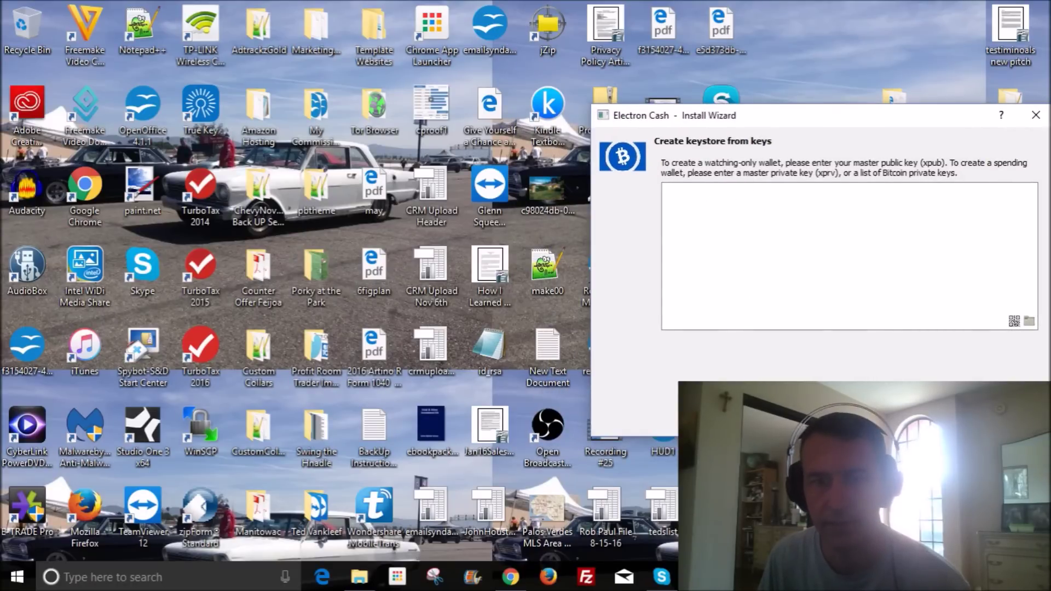
left_click(737, 578)
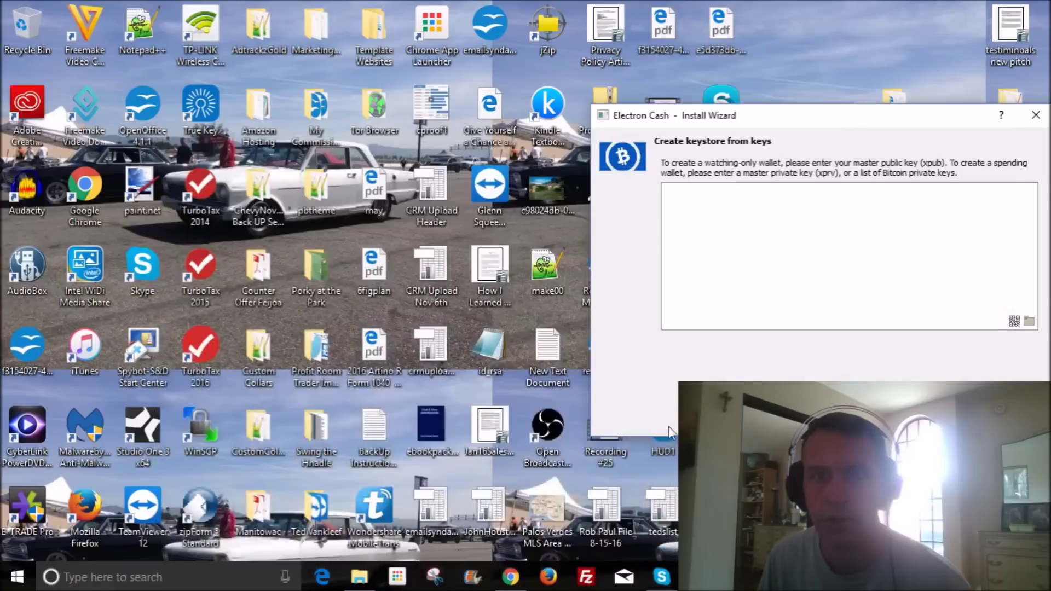
left_click_drag(723, 115, 761, 123)
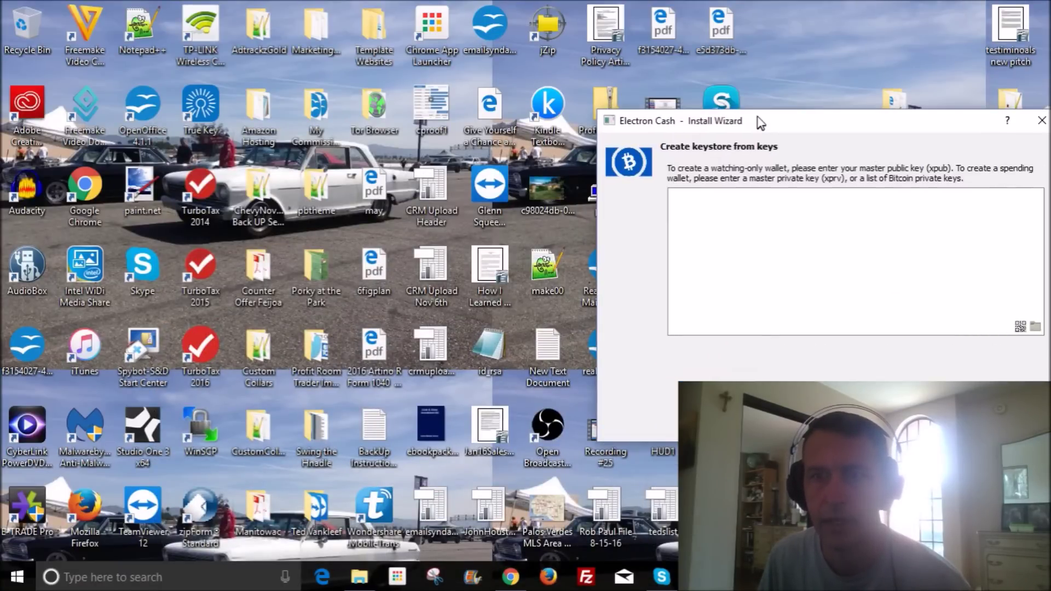
left_click_drag(762, 123, 750, 122)
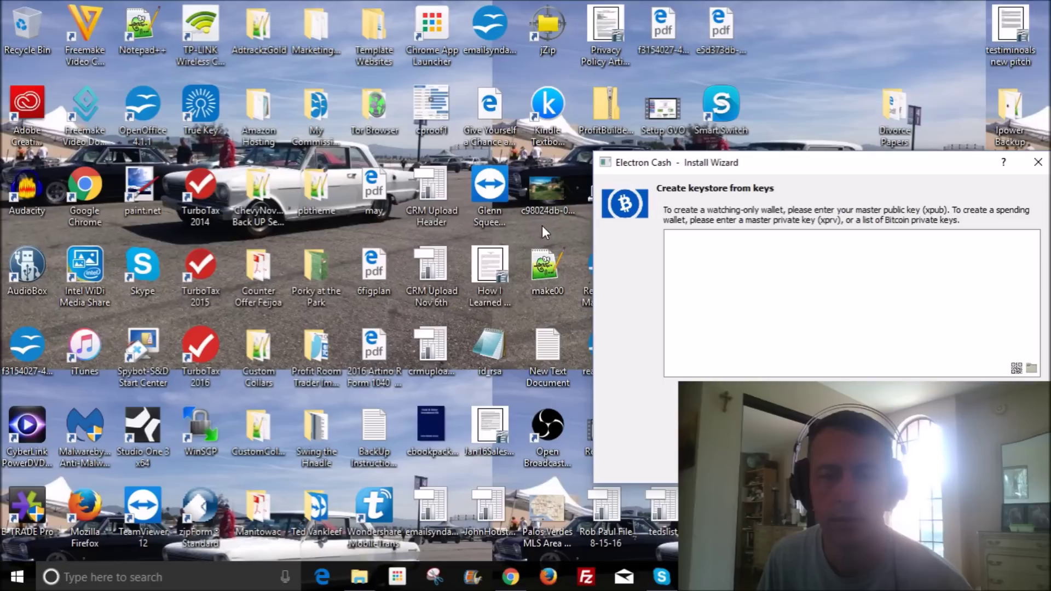
left_click_drag(868, 169, 832, 285)
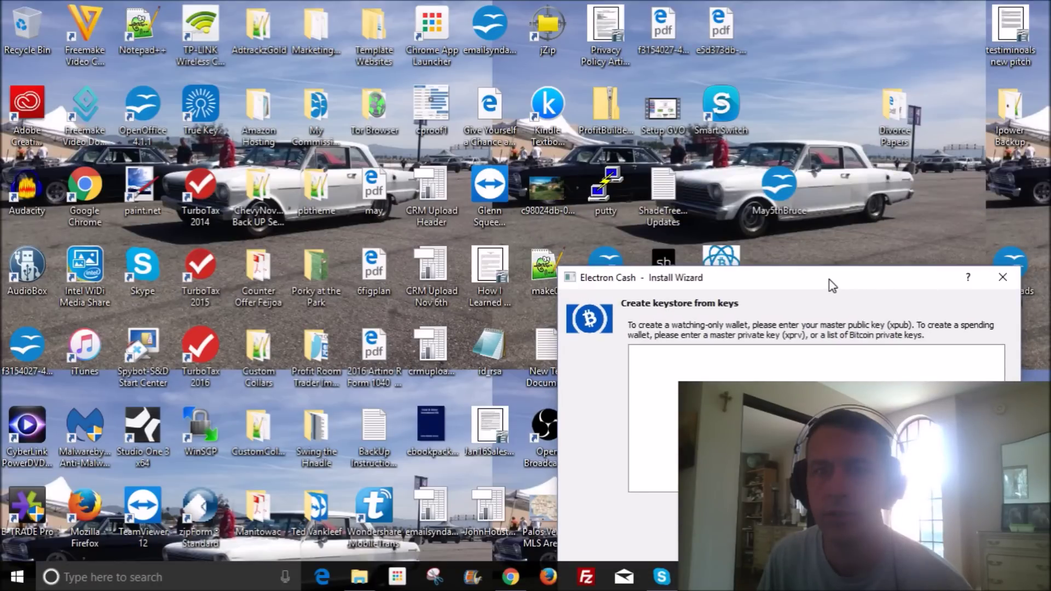
left_click_drag(833, 286, 389, 17)
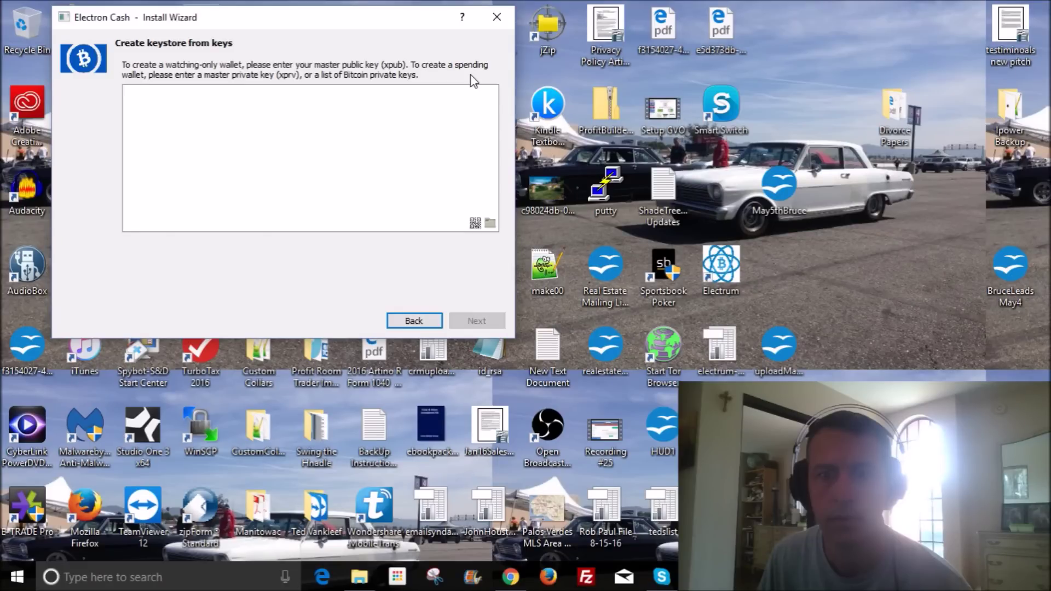
- Switch to the Electrum Bitcoin Cash Wallet and look through its File menu options
key("alt+Tab")
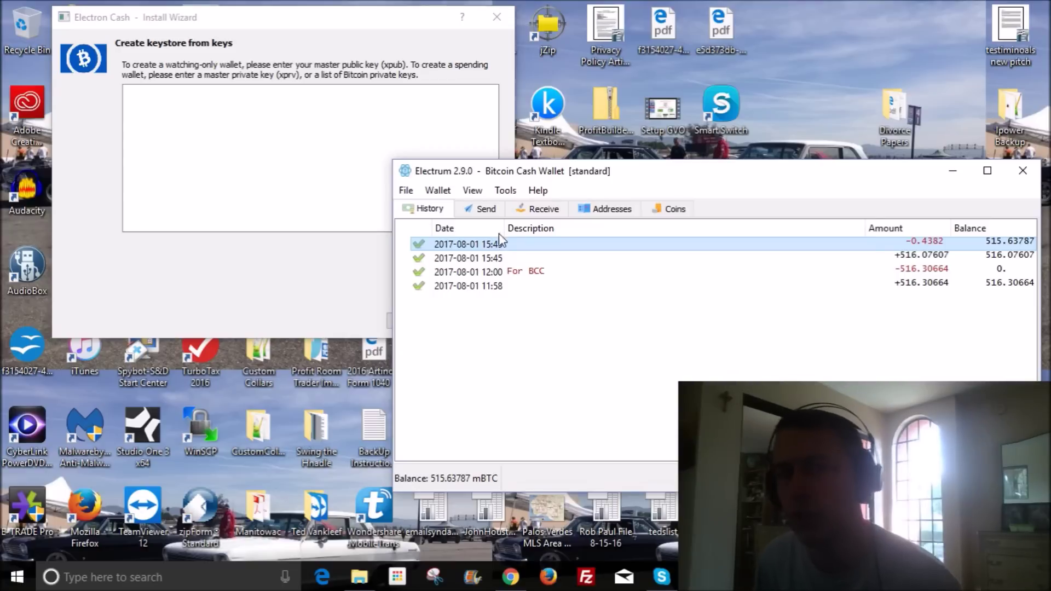
left_click(407, 193)
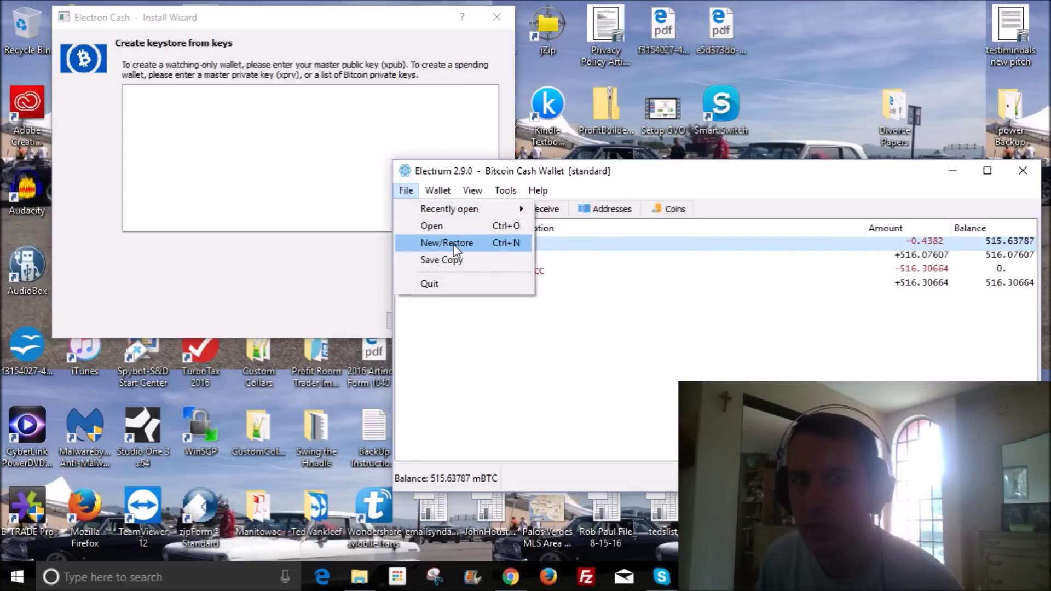
left_click(589, 269)
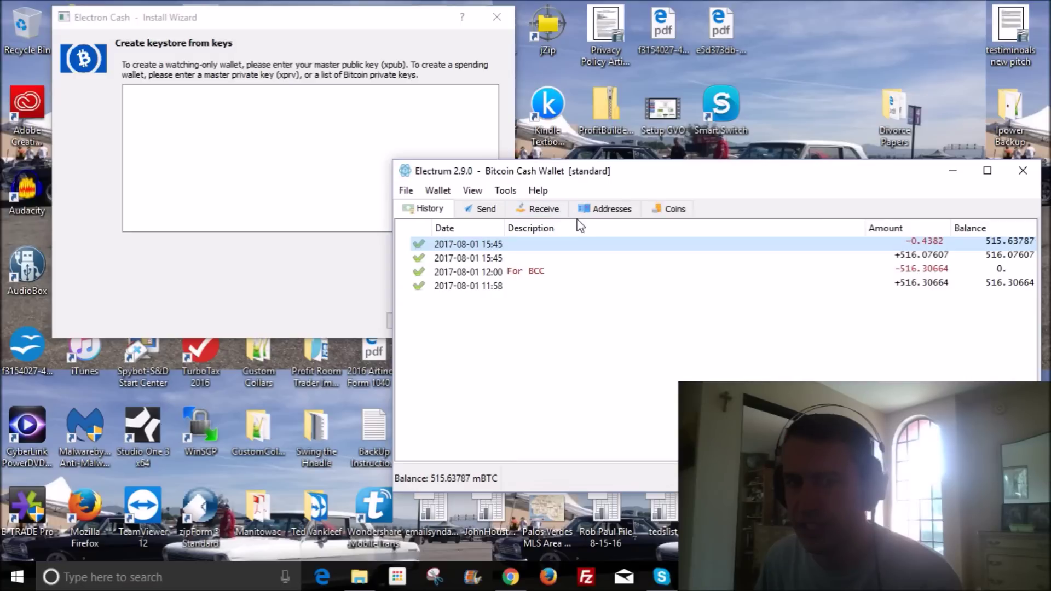
left_click(406, 192)
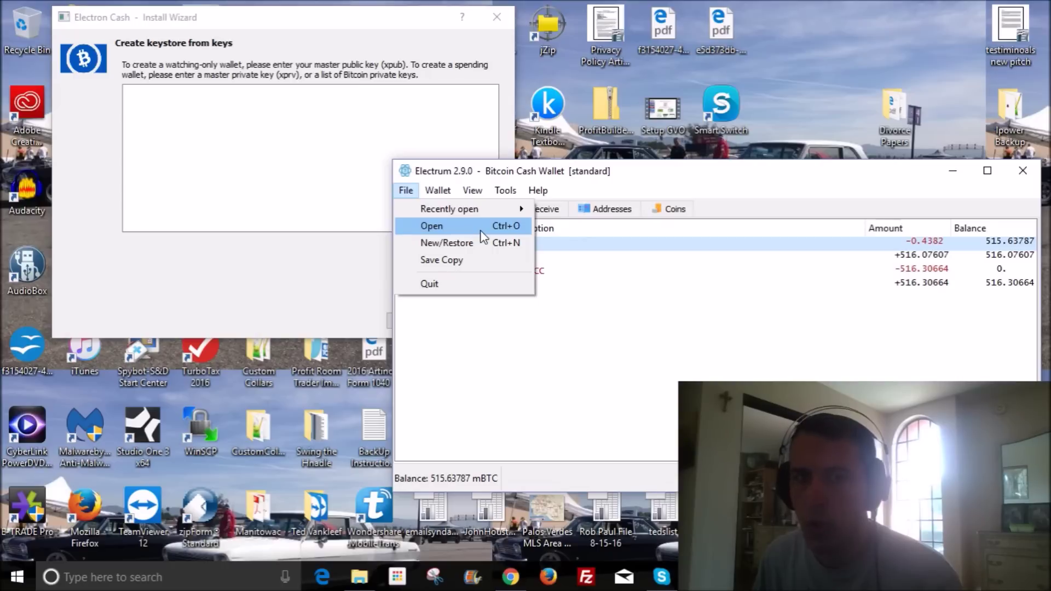
- Open the BCH Wallet file through File > Open and unlock it with its password
left_click(657, 390)
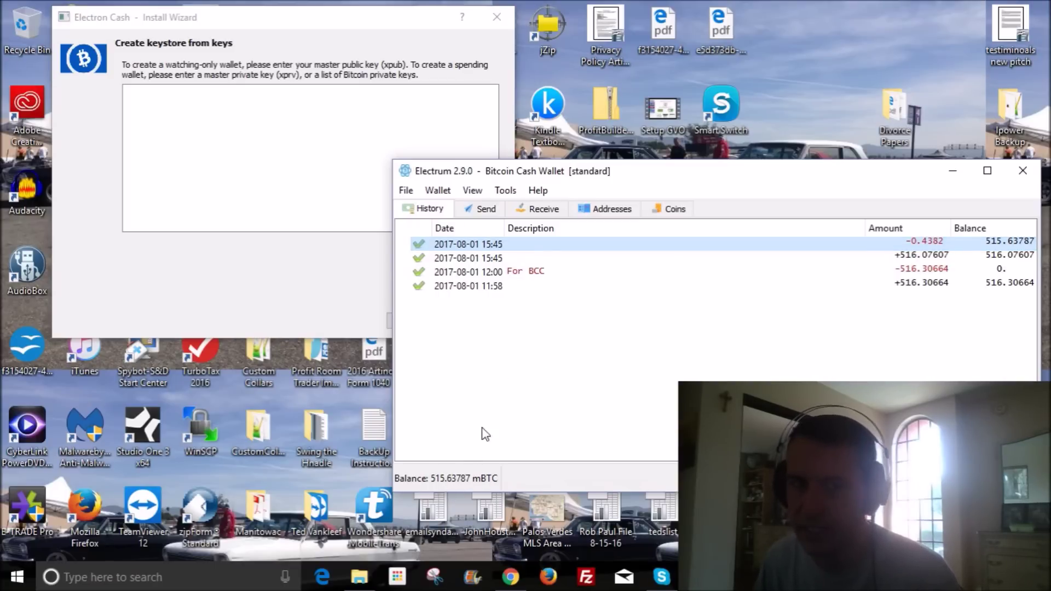
left_click(406, 190)
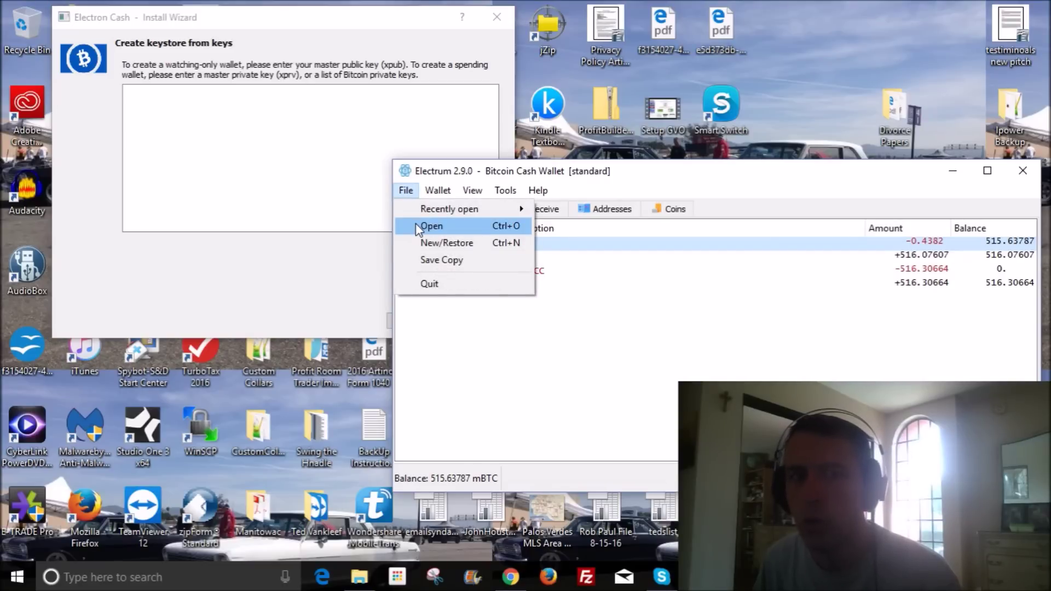
left_click(432, 225)
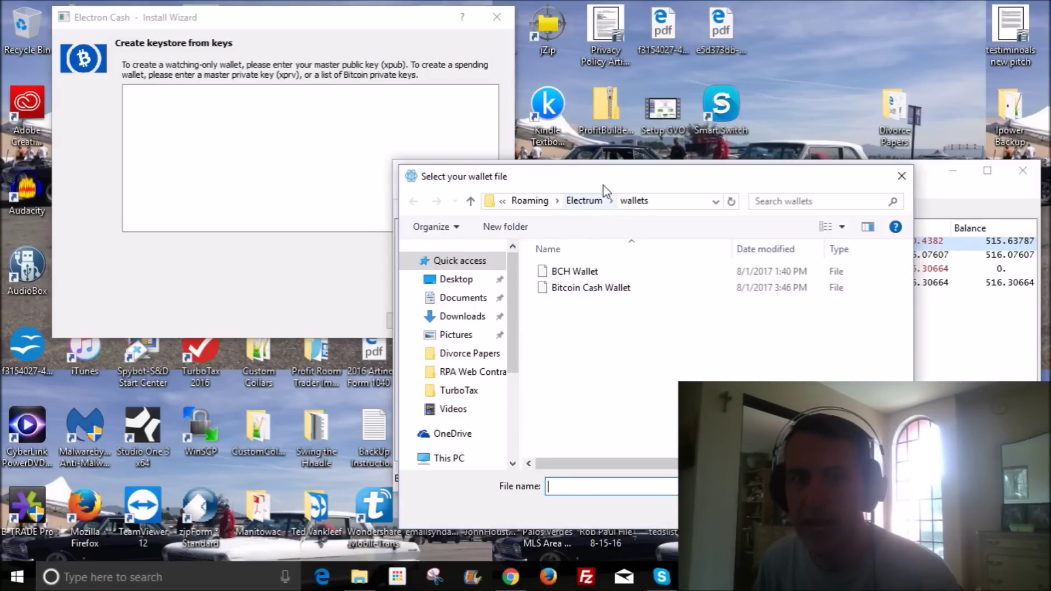
left_click_drag(603, 182, 656, 204)
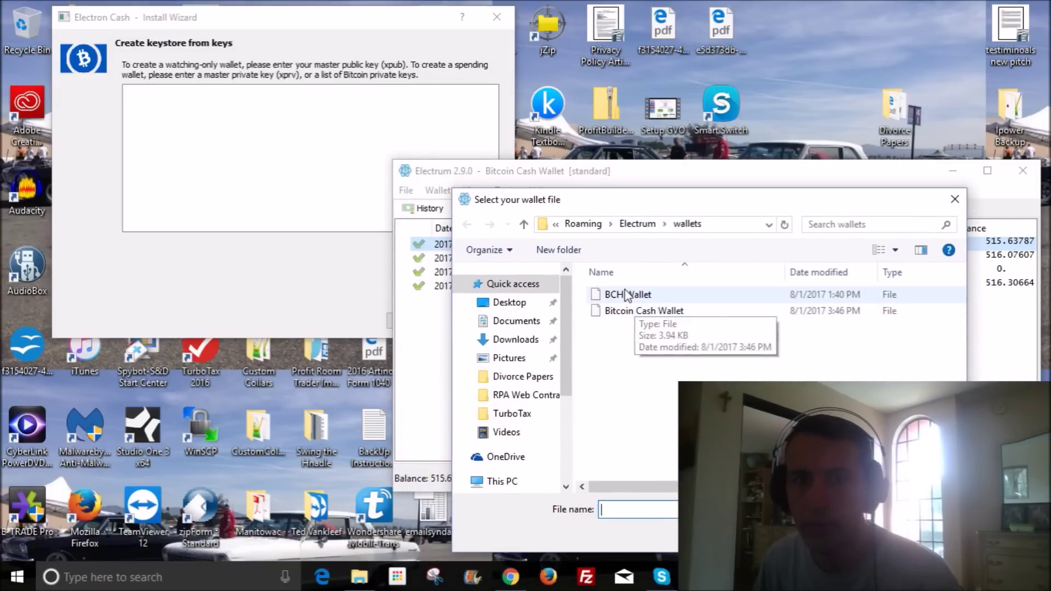
left_click(629, 296)
double_click(629, 296)
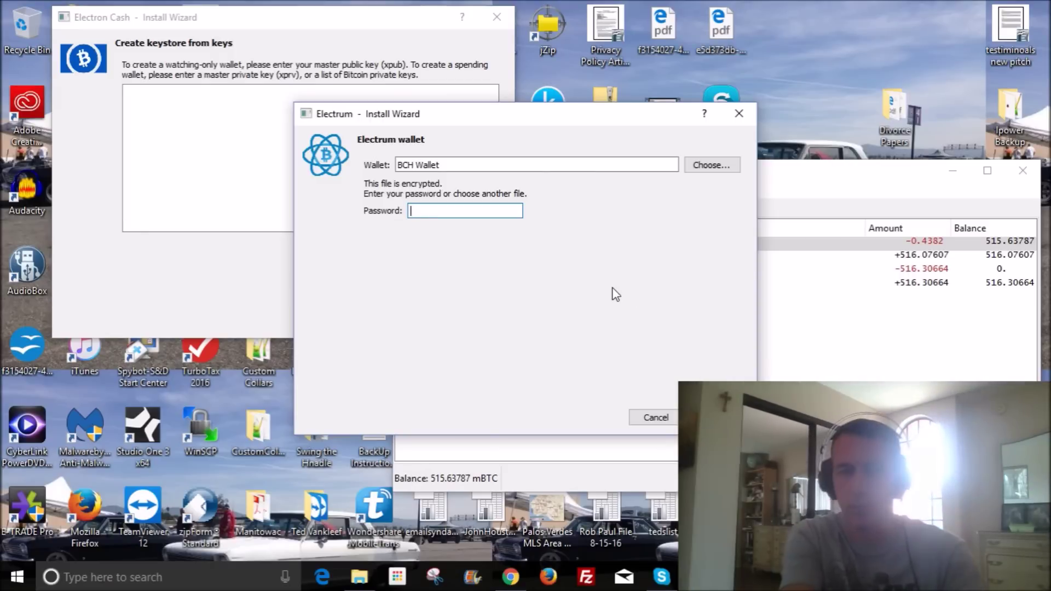
type("**********")
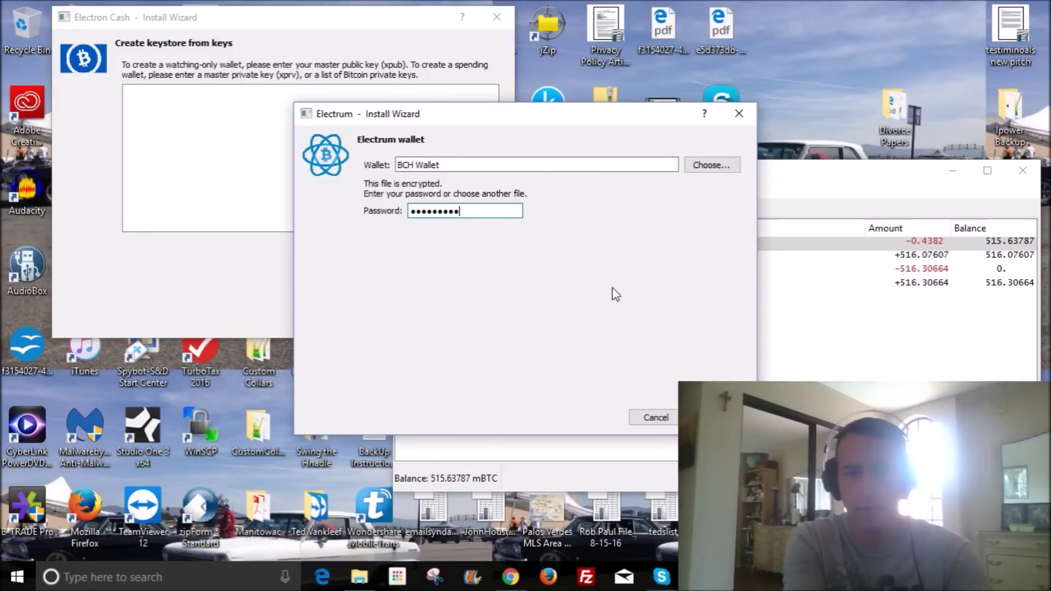
type("*******")
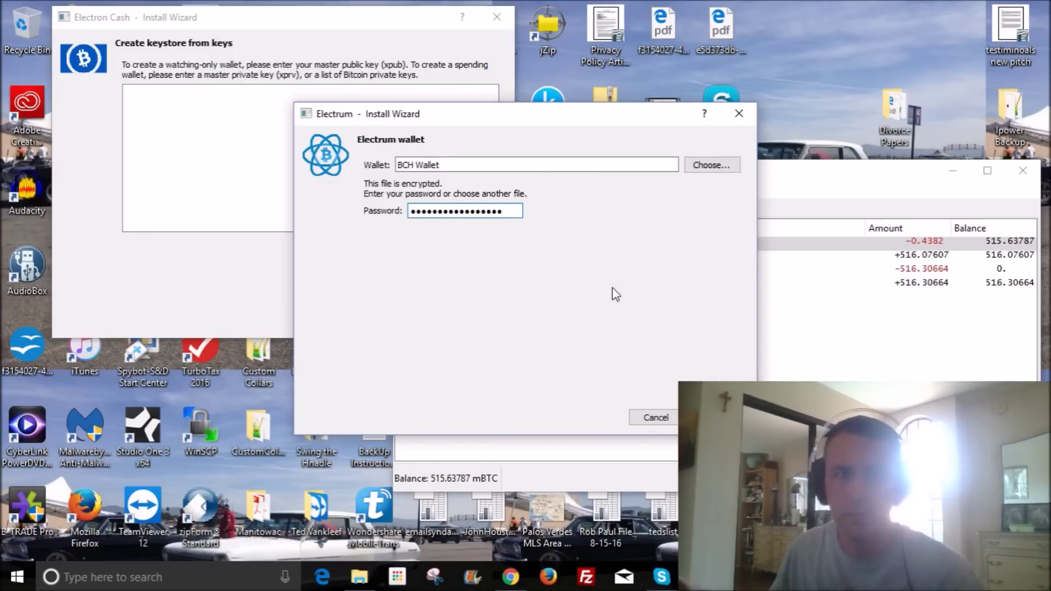
left_click(707, 417)
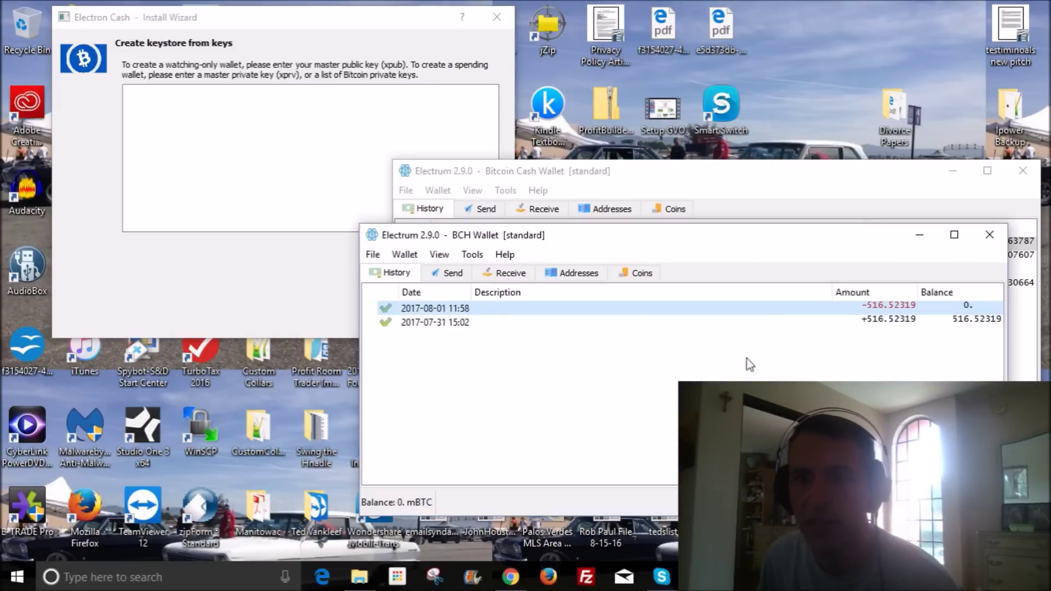
mouse_move(730, 234)
left_mouse_down()
mouse_move(784, 228)
mouse_move(745, 227)
left_mouse_up()
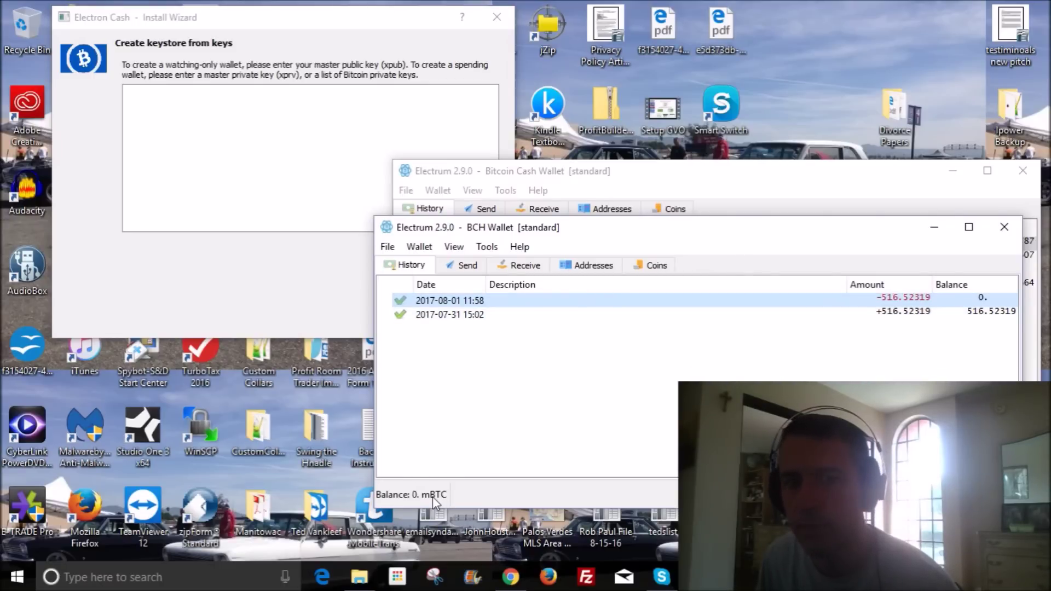
left_click_drag(672, 234, 694, 231)
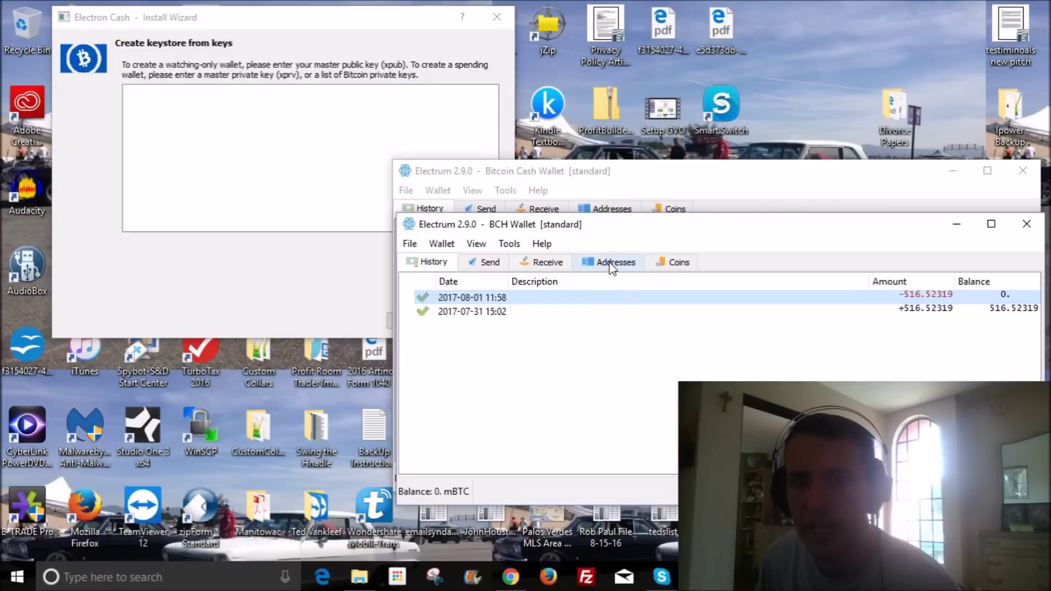
left_click(478, 245)
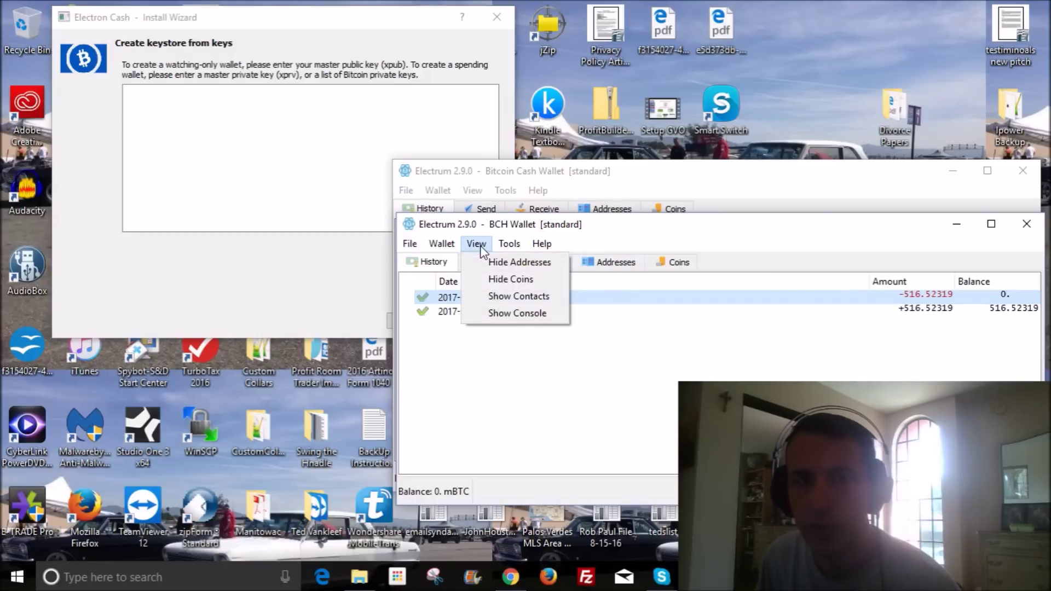
mouse_move(453, 251)
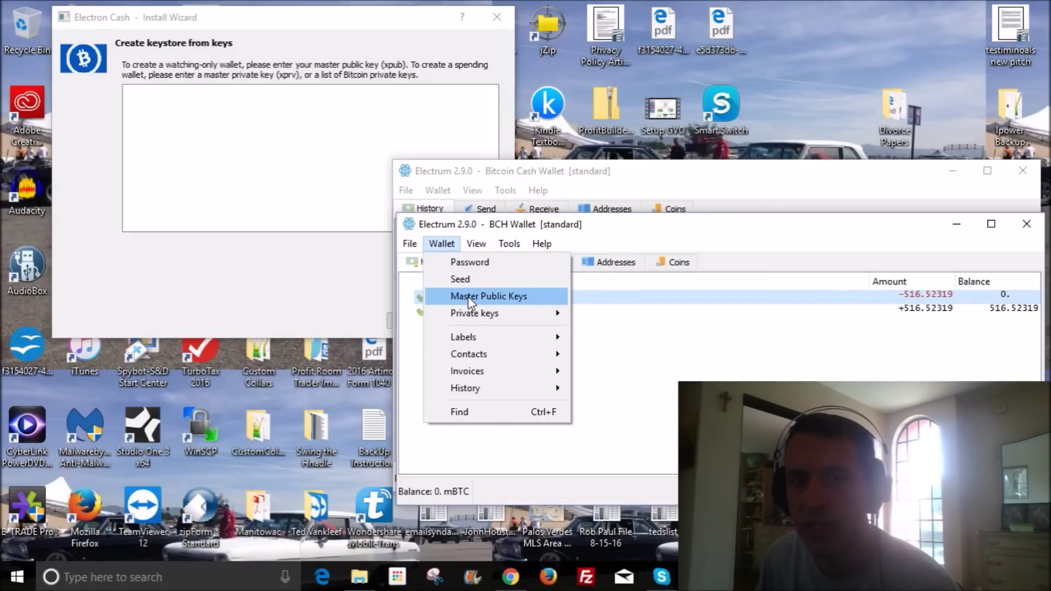
mouse_move(482, 317)
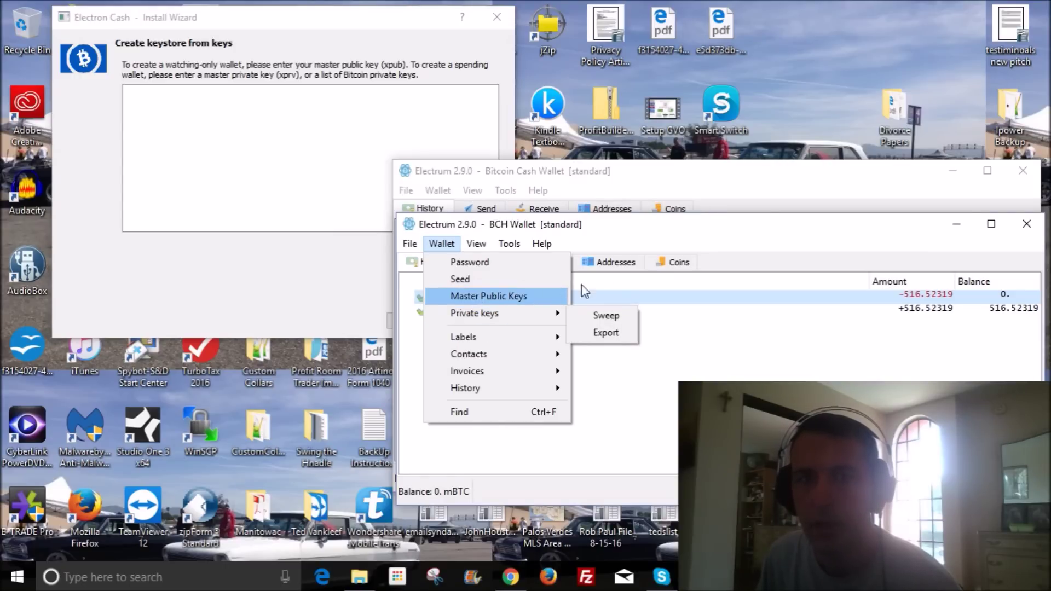
left_click(669, 228)
left_click_drag(898, 239, 904, 246)
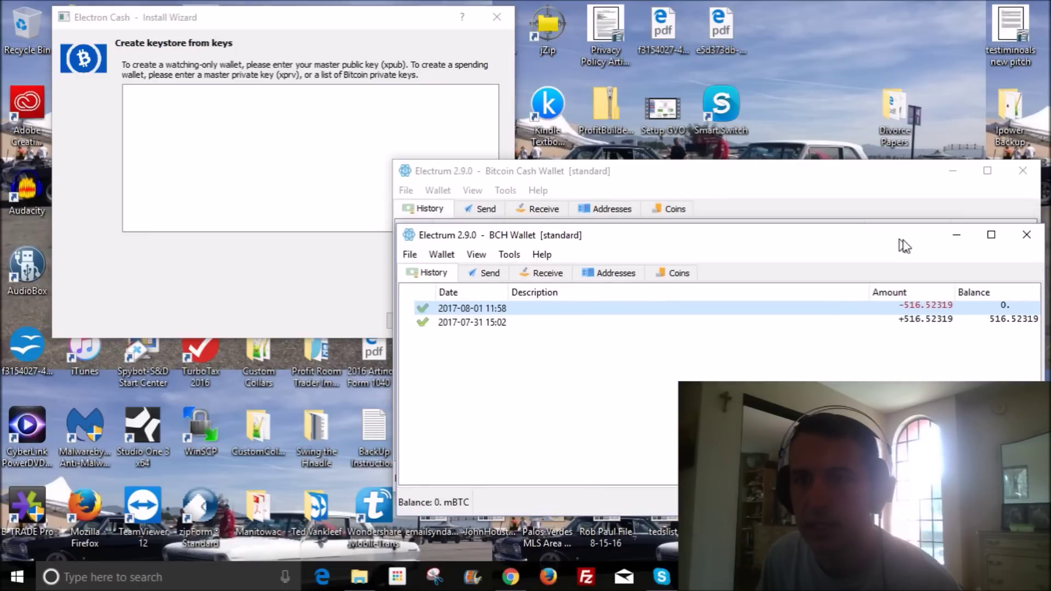
- Close BCH Wallet and start a new wallet named 'Demo BCC Private Keys Wallet' via File > New/Restore
left_click(1027, 234)
left_click(406, 190)
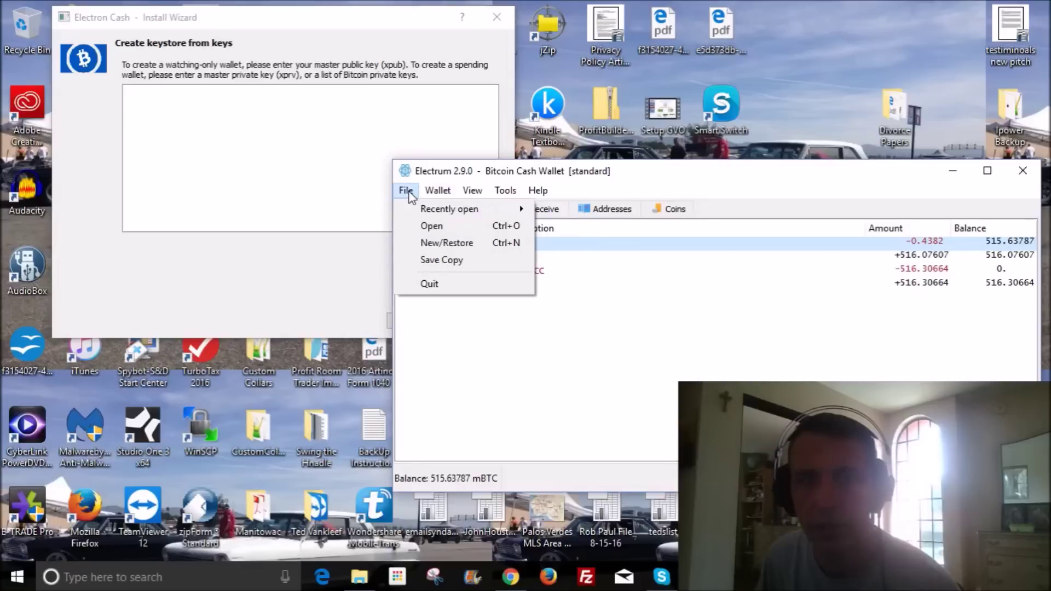
left_click(421, 243)
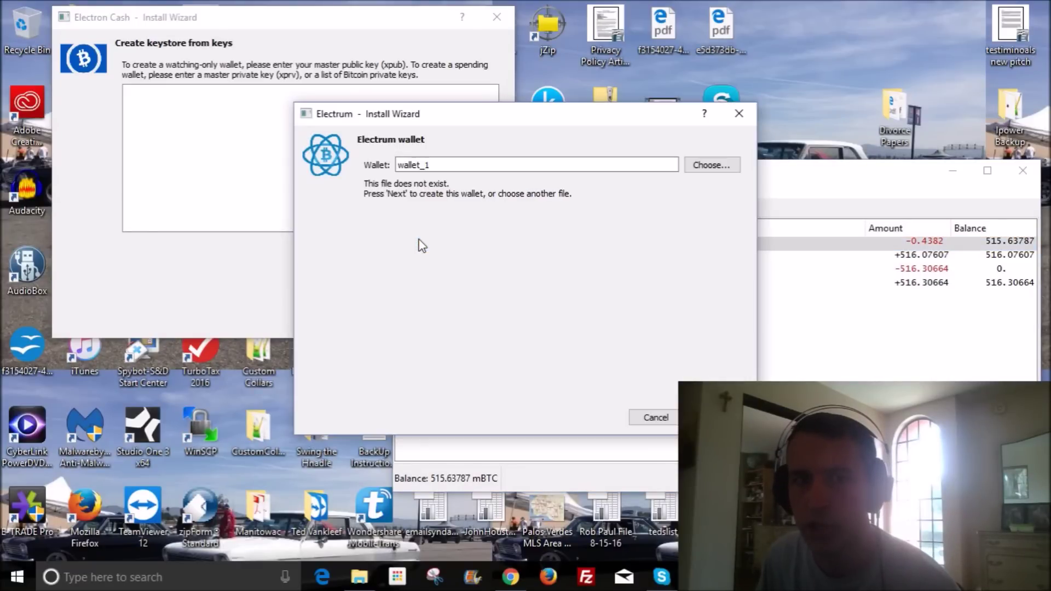
double_click(454, 162)
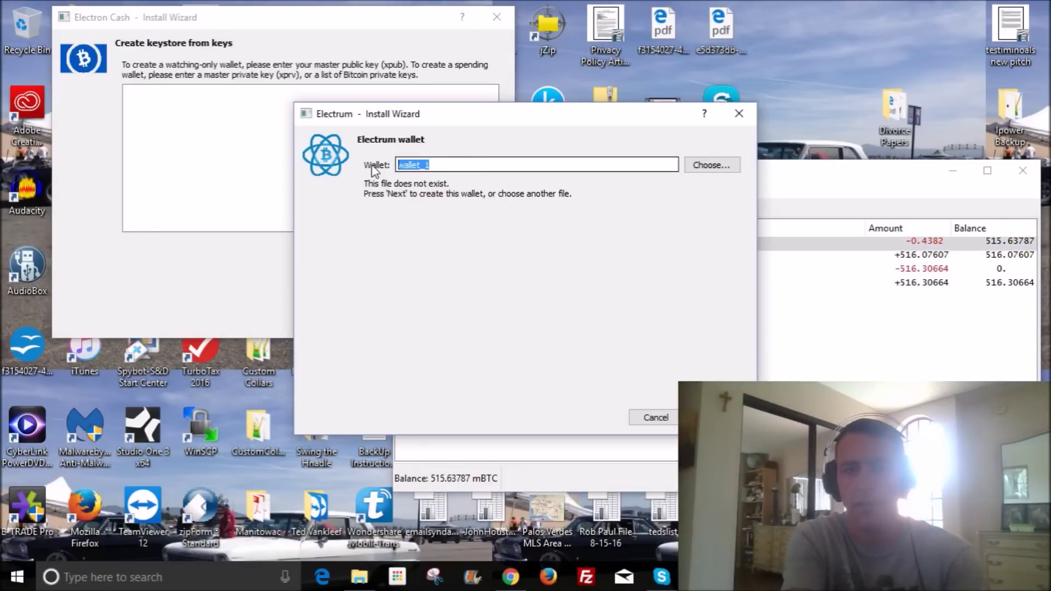
type("De")
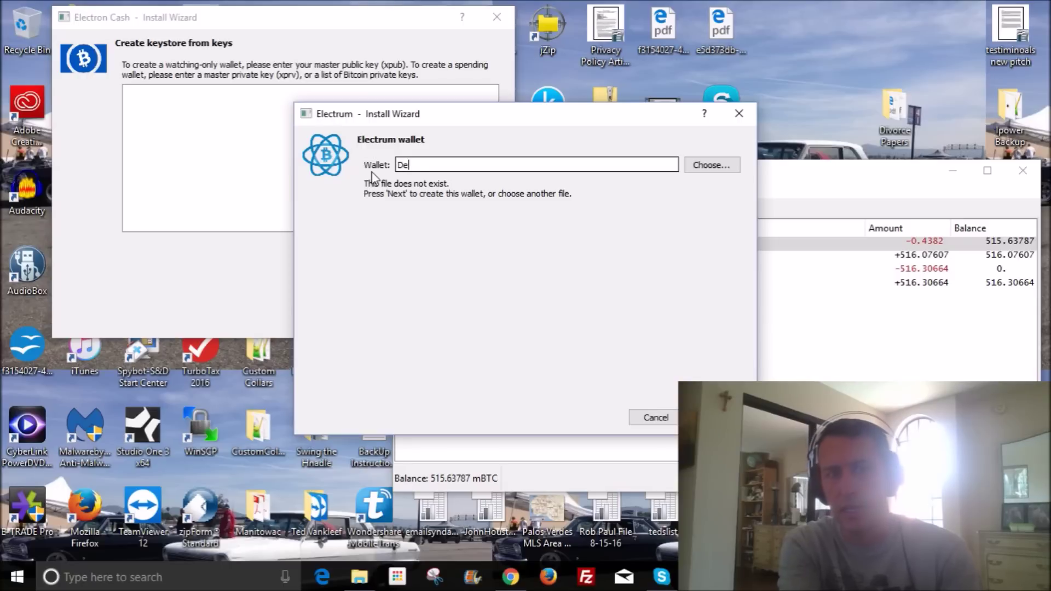
type("mo BCC ")
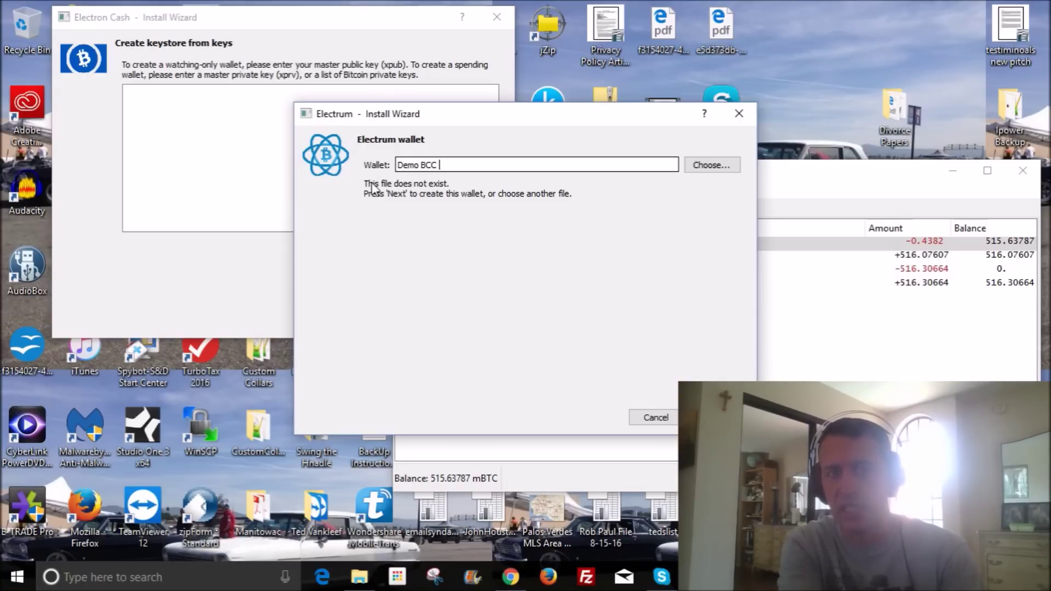
type("Private Keys W")
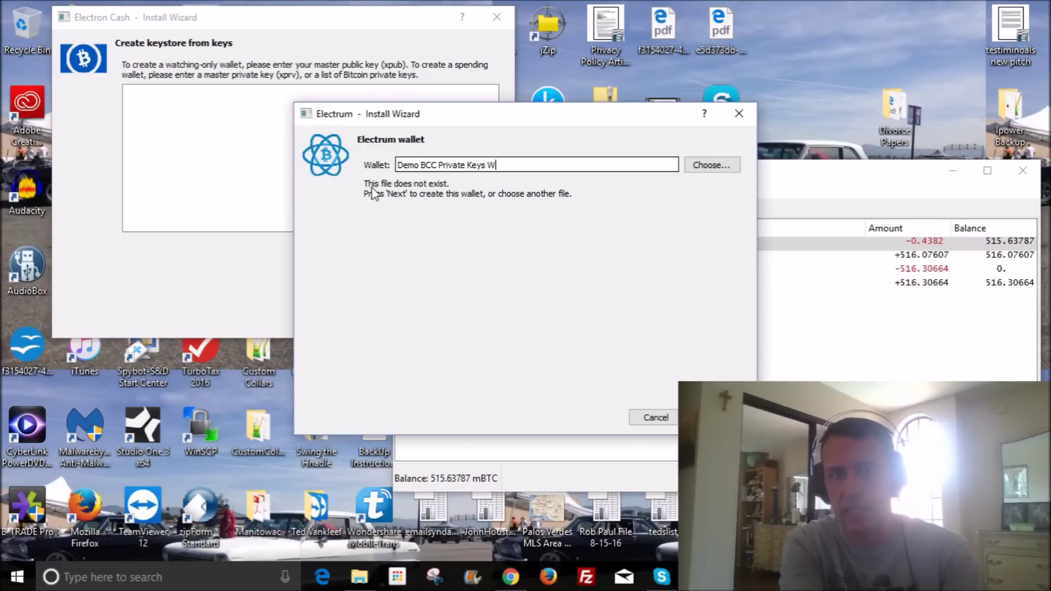
type("allet")
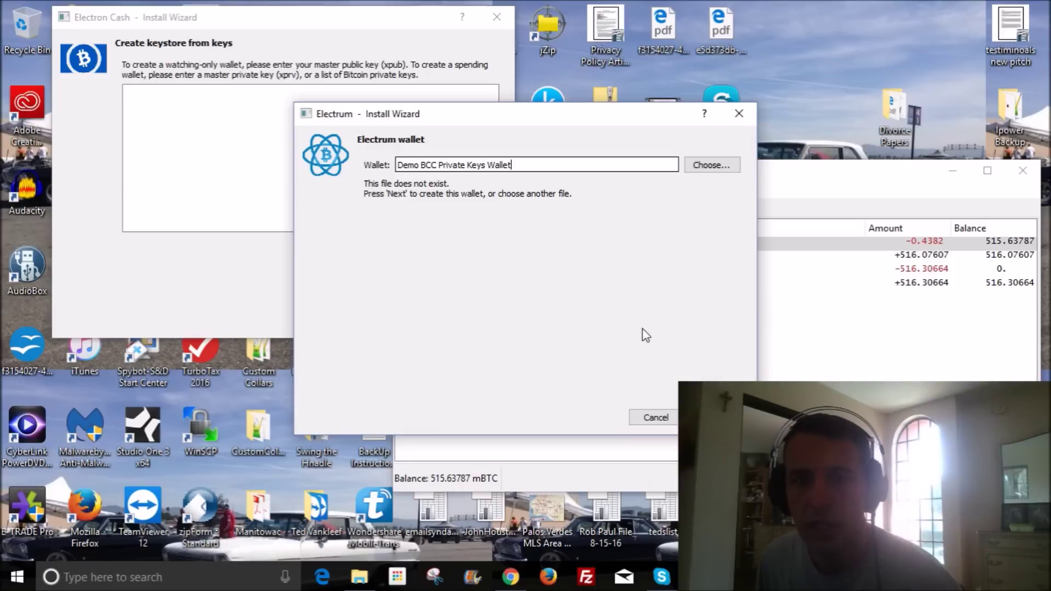
key("Return")
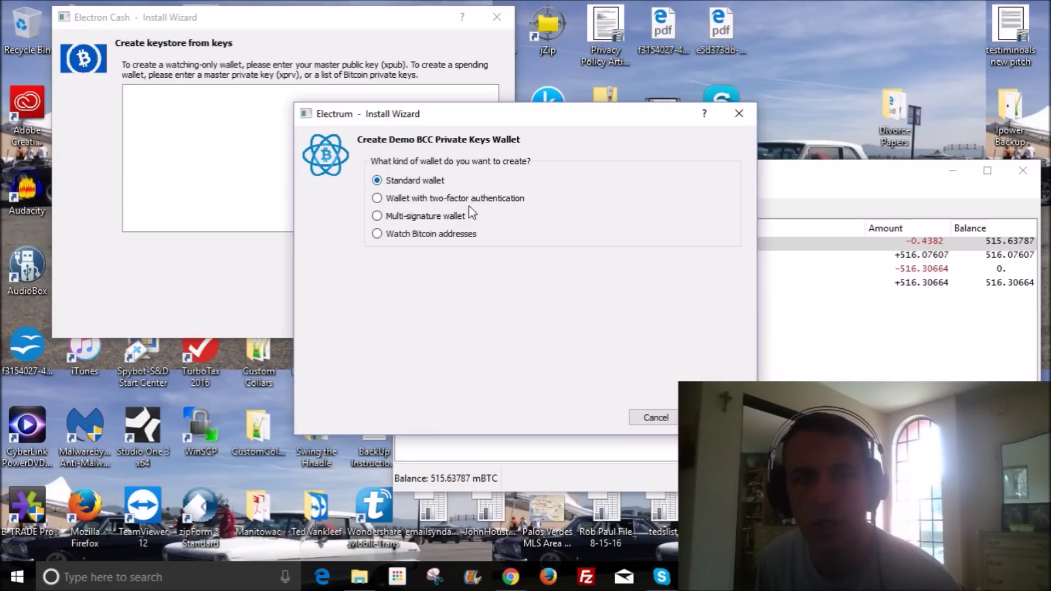
- Keep Standard wallet, generate a new 12-word seed and select it for copying to a text editor
left_click(712, 417)
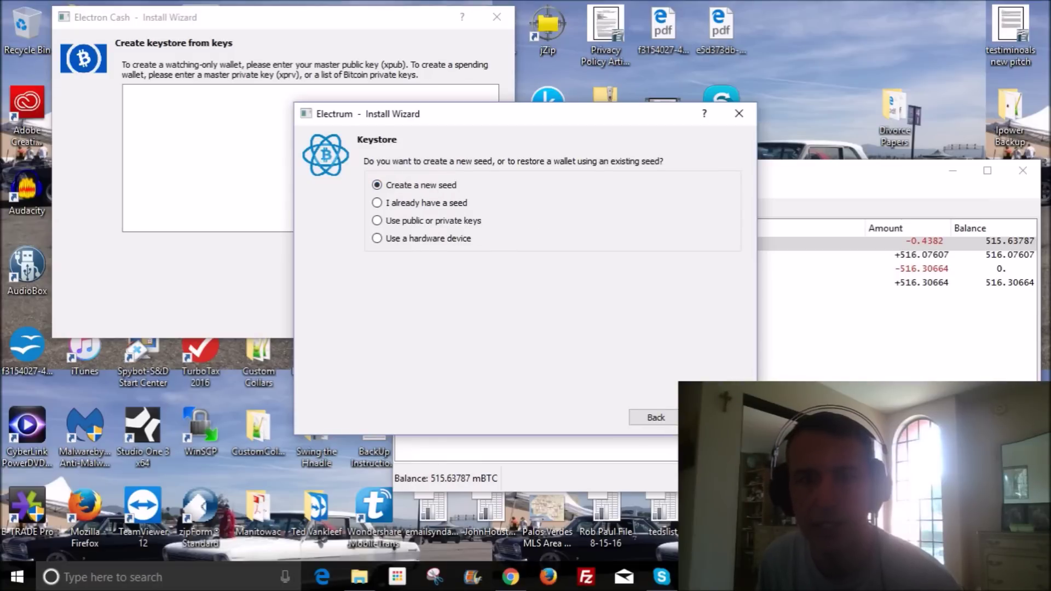
left_click(712, 417)
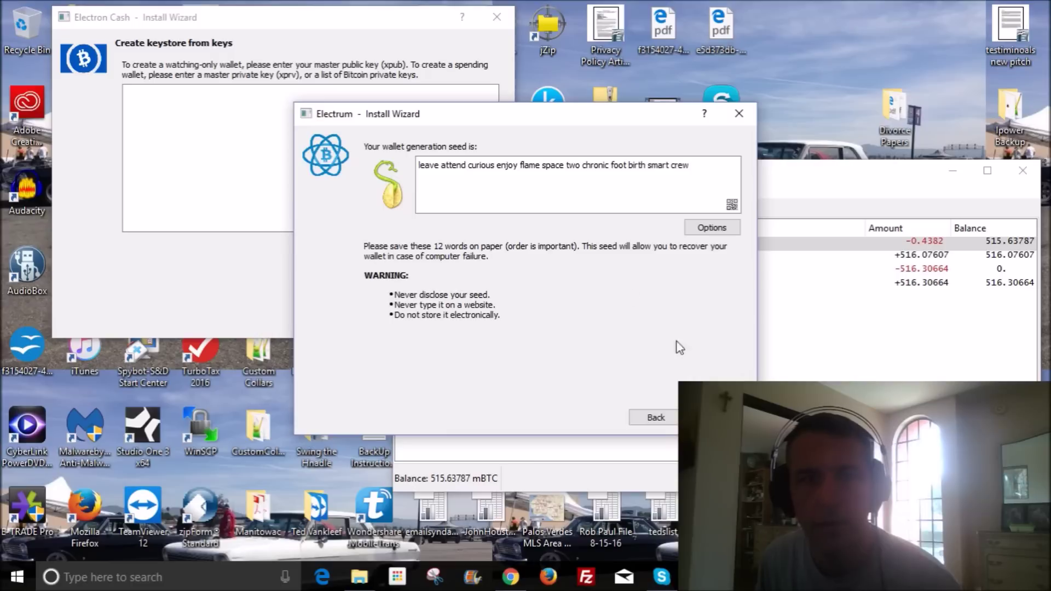
triple_click(474, 171)
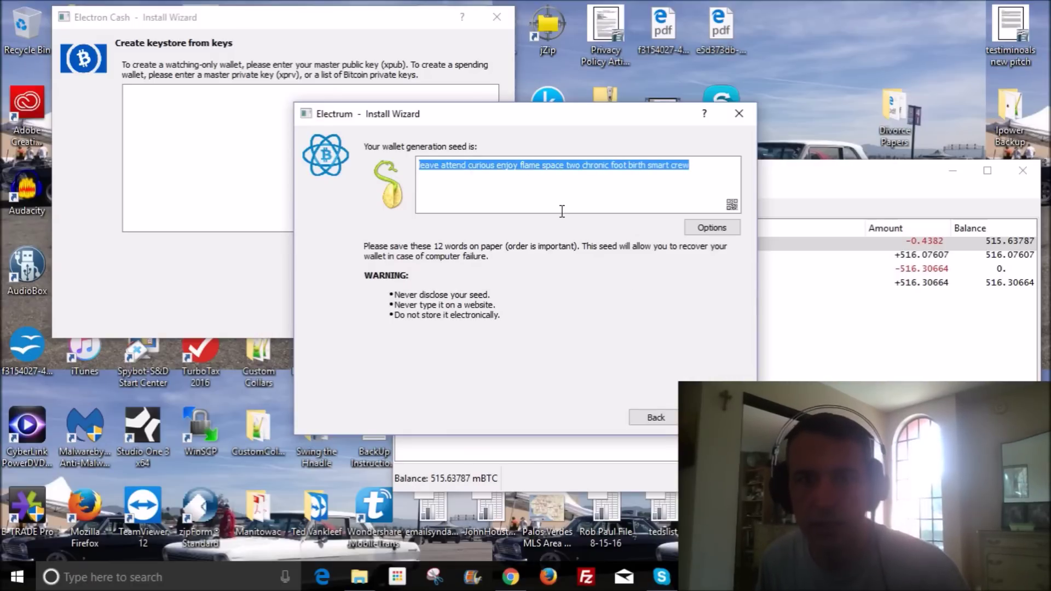
left_click(712, 418)
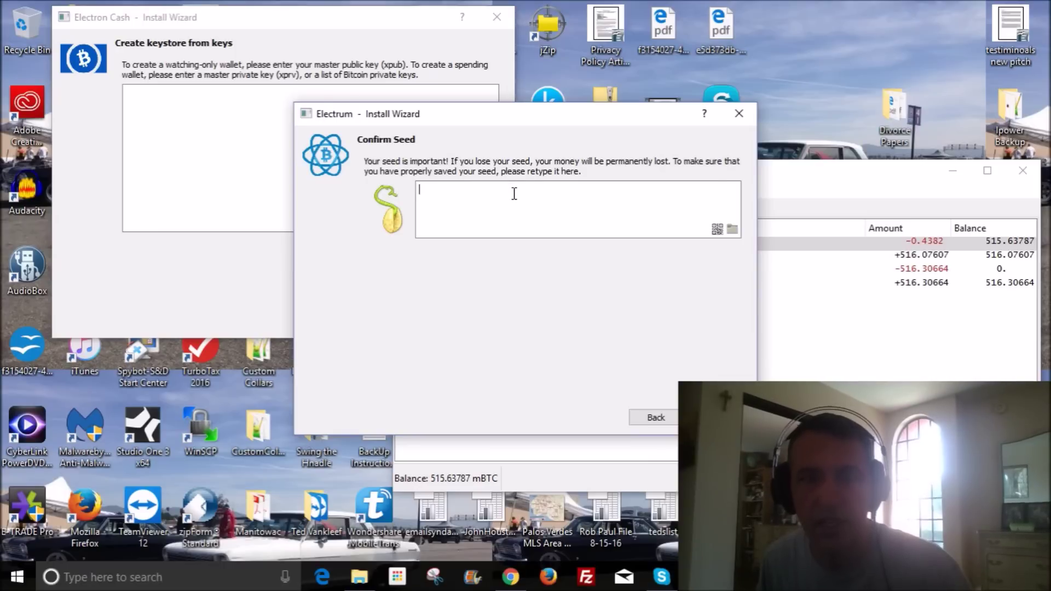
left_click(656, 419)
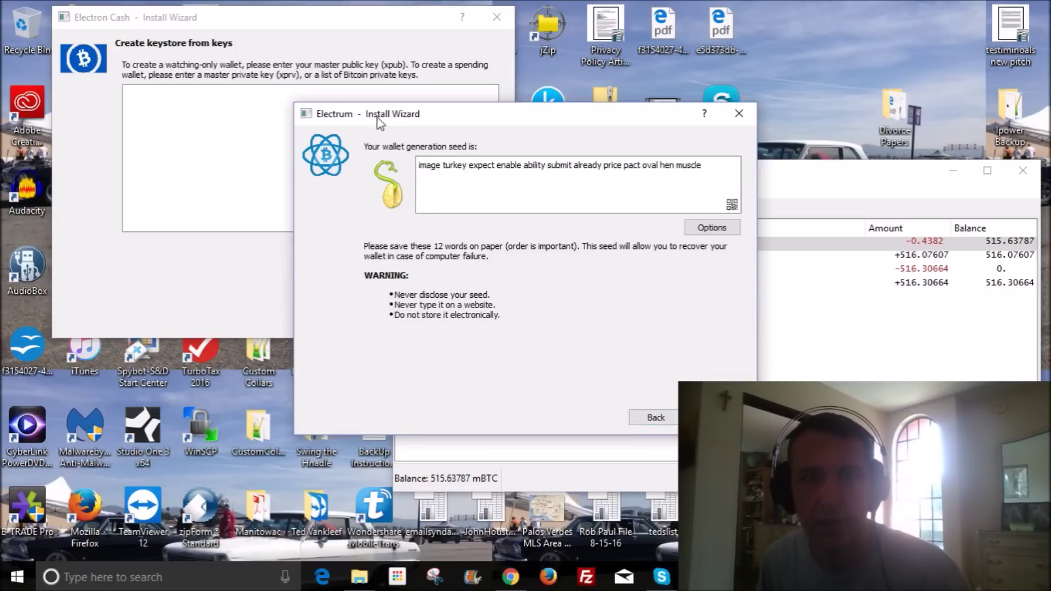
triple_click(448, 171)
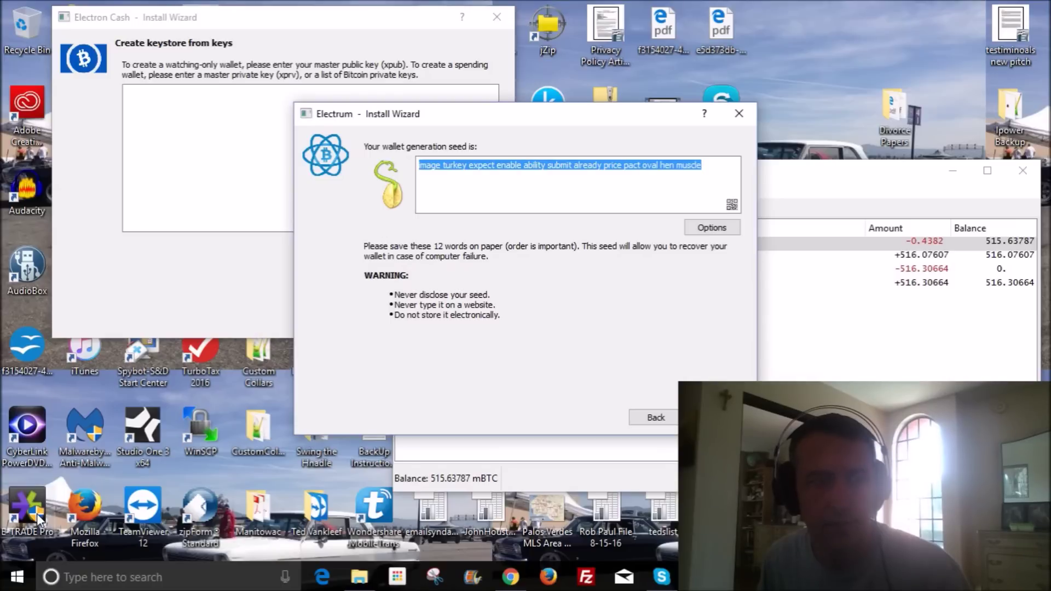
left_click(152, 579)
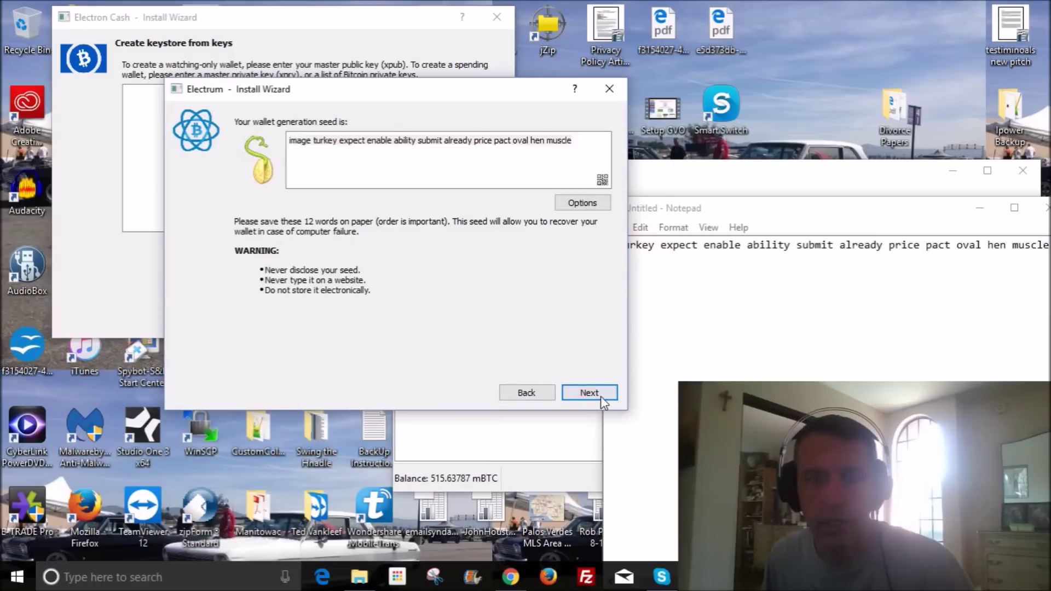
- Advance to Confirm Seed, place the Notepad seed words below it and minimize the original wallet
left_click(602, 394)
left_click(739, 178)
left_click_drag(740, 179, 746, 146)
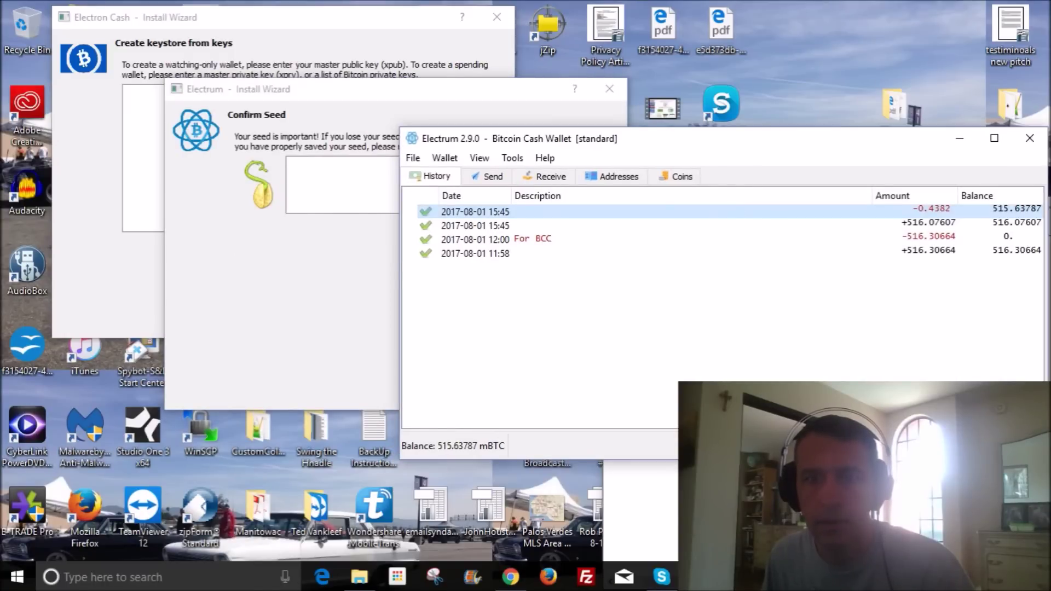
key("alt+Tab")
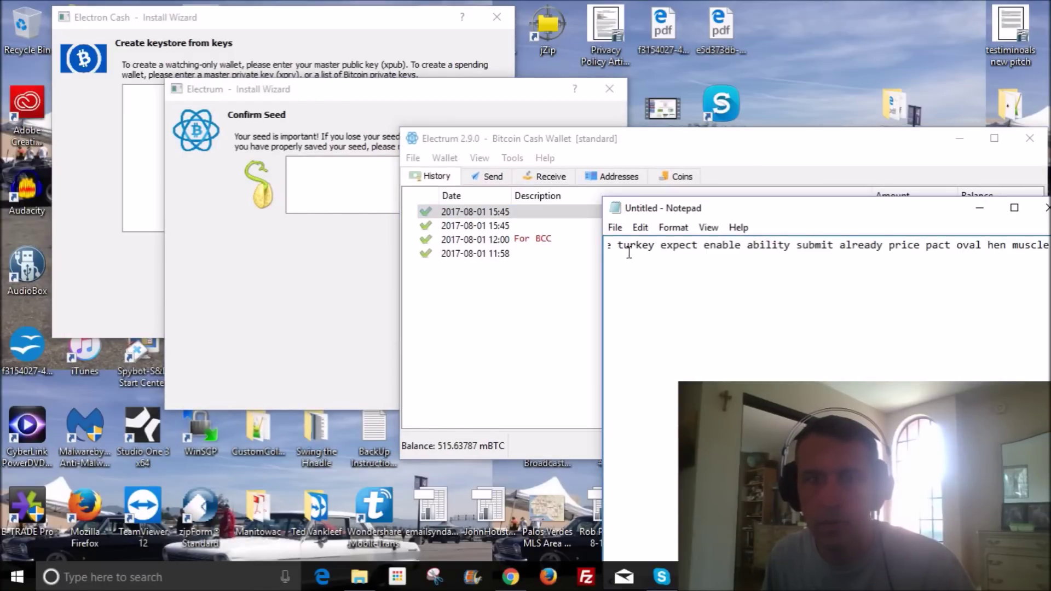
key("Home")
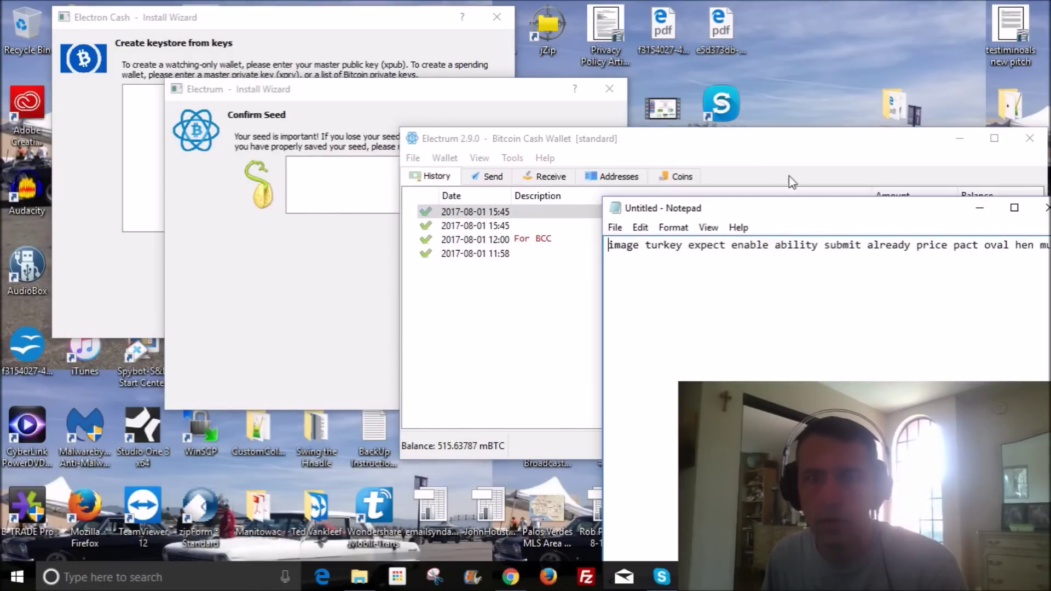
left_click_drag(793, 215, 387, 318)
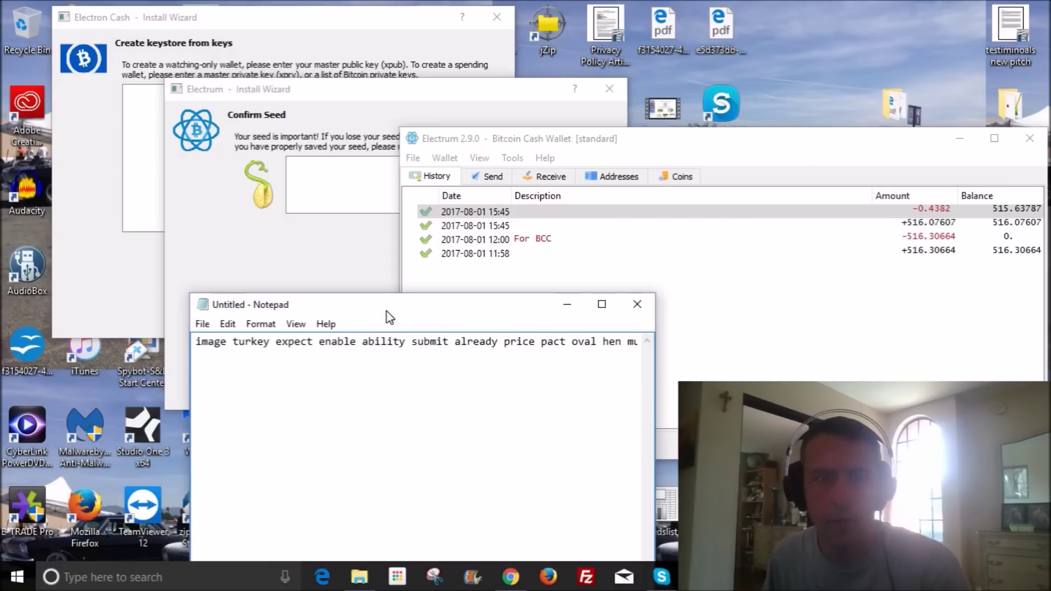
left_click(960, 138)
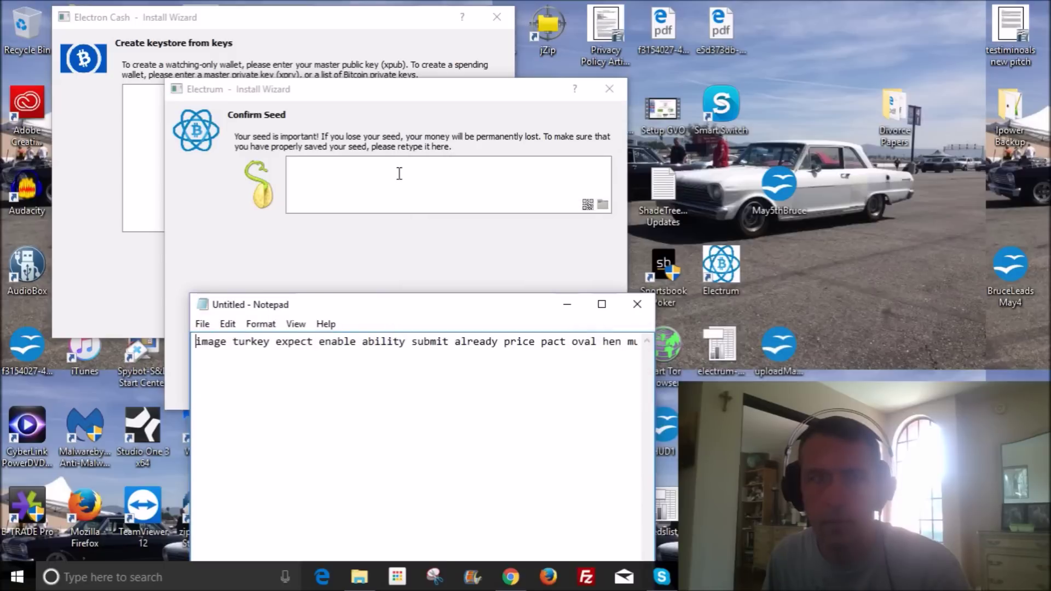
- Move the seed notes clear of the dialog and put the caret in the confirmation box
left_click(394, 168)
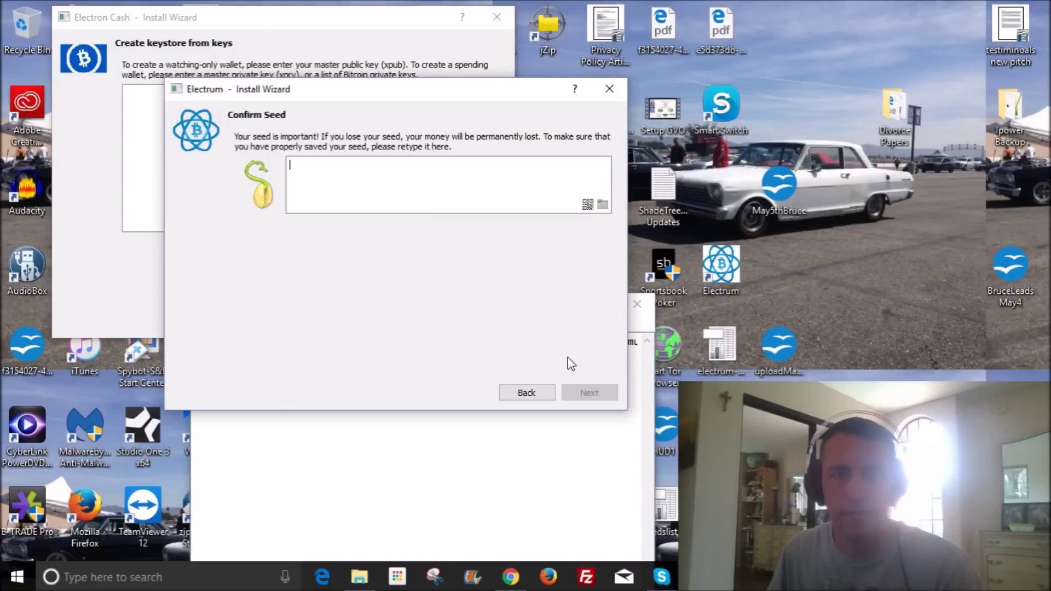
left_click(537, 425)
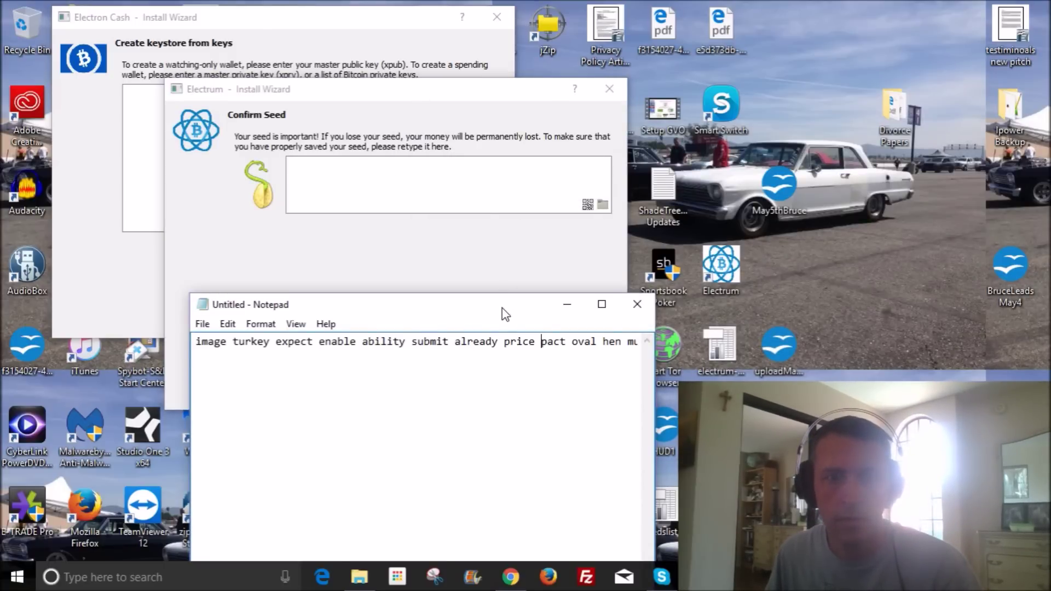
left_click_drag(504, 308, 916, 196)
left_click(385, 190)
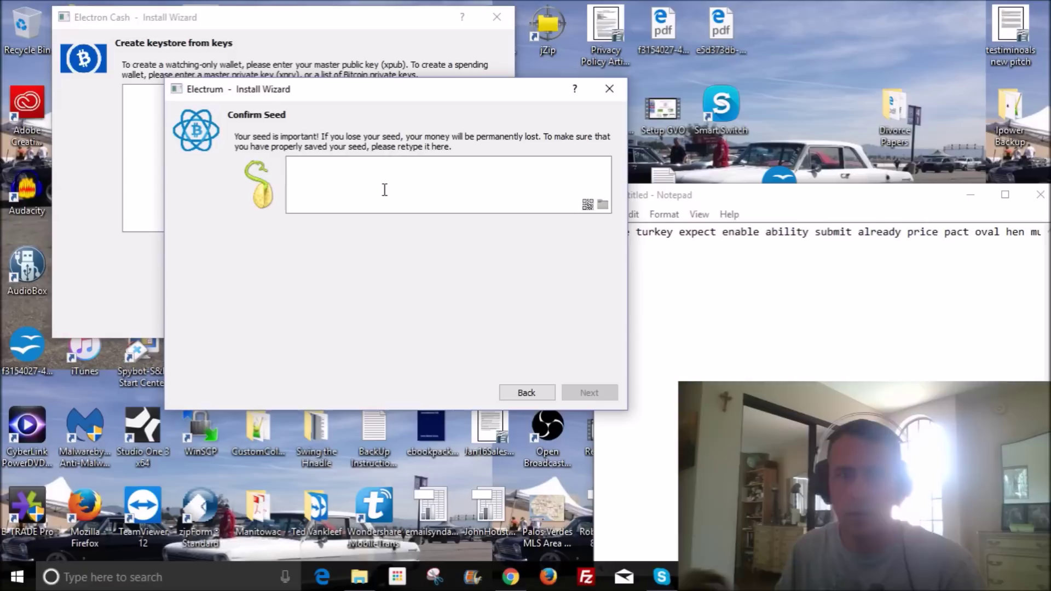
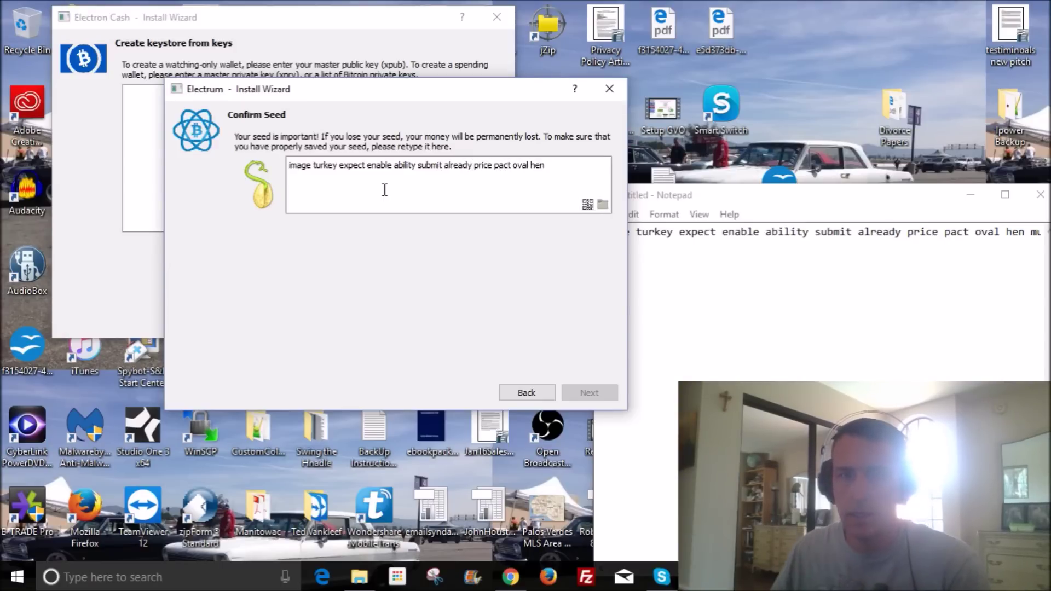
- Retype the saved 12-word seed from Notepad into the Confirm Seed box and continue
left_click_drag(749, 200, 518, 264)
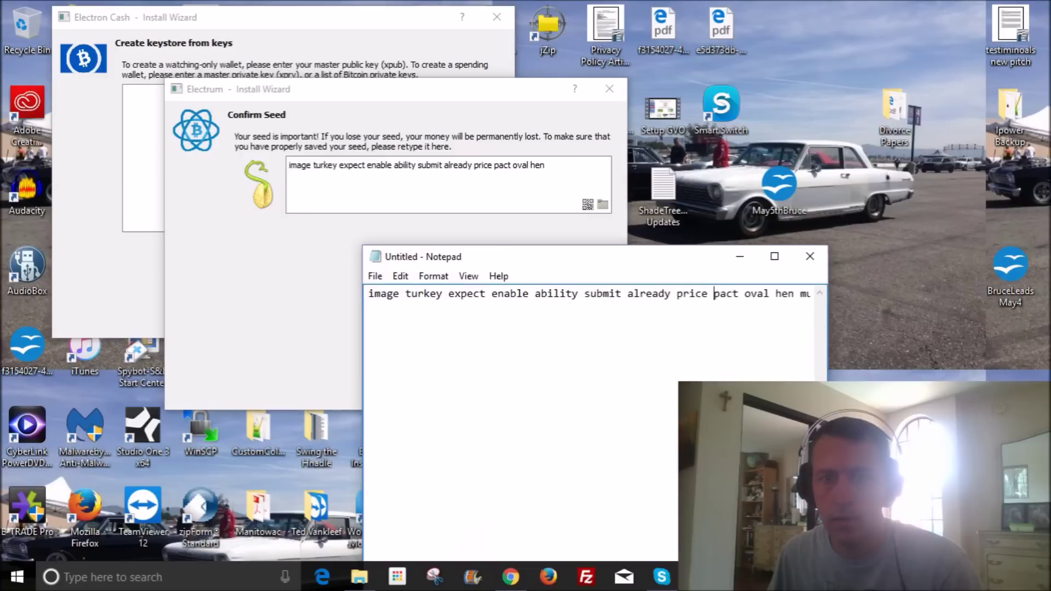
left_click_drag(827, 329, 977, 329)
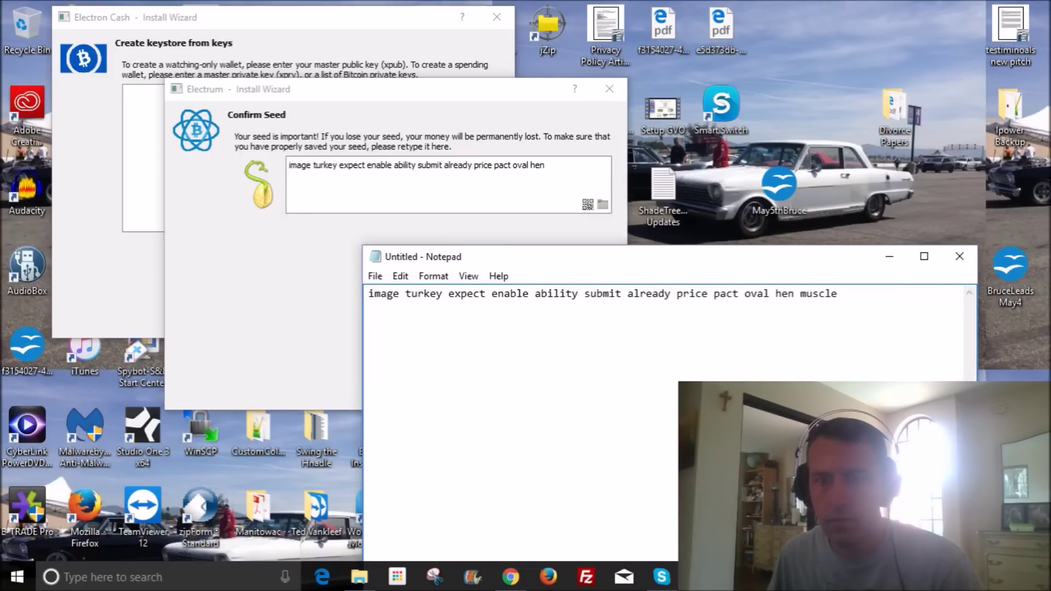
left_click(569, 168)
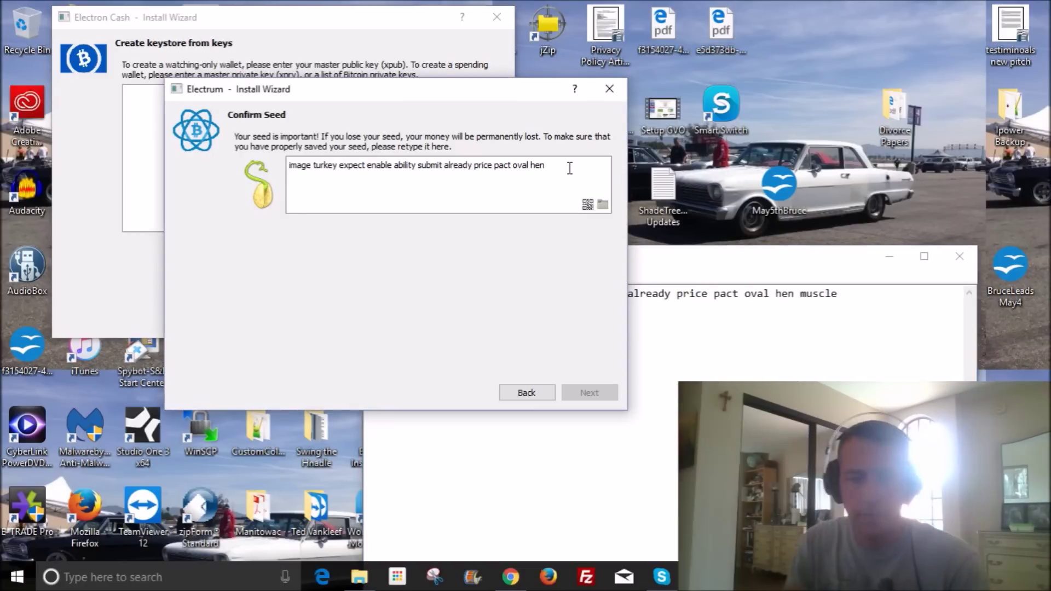
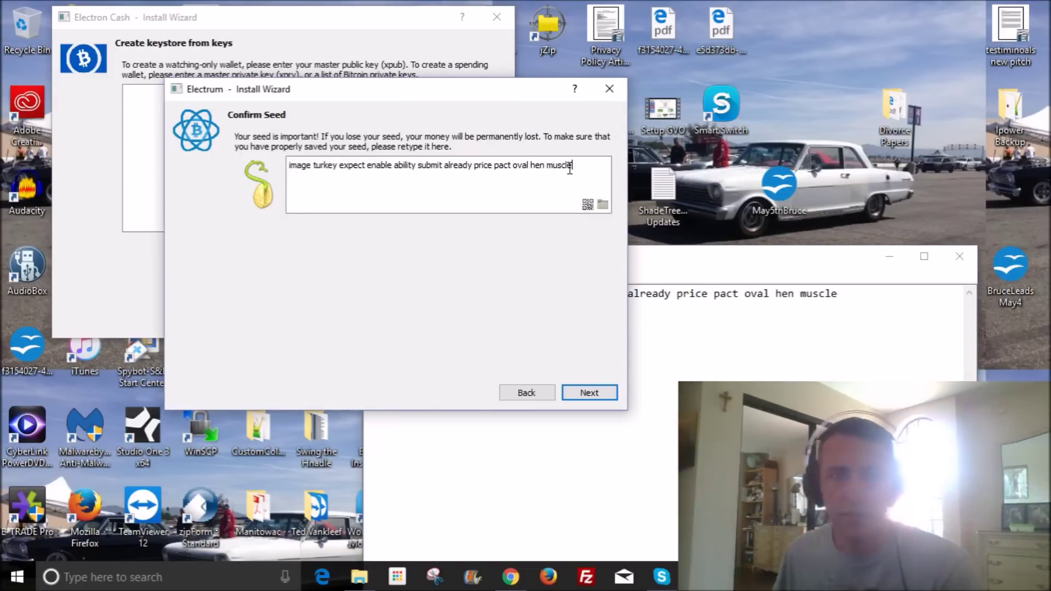
left_click(601, 394)
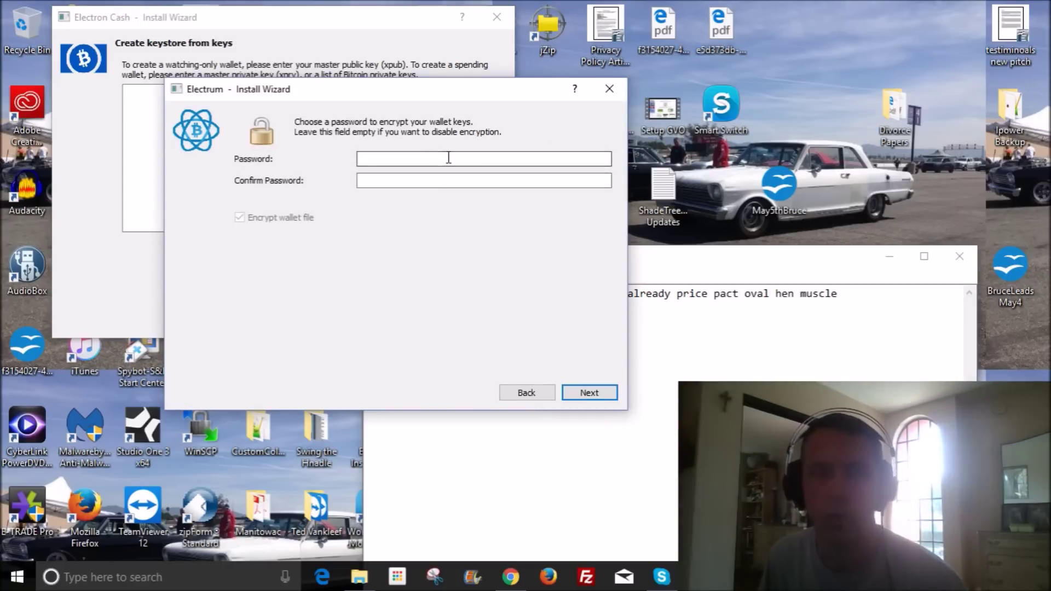
- Set and confirm an encrypted wallet-file password, fixing the confirmation, and finish creating the Demo BCC Private Keys Wallet
left_click(449, 158)
type("*********")
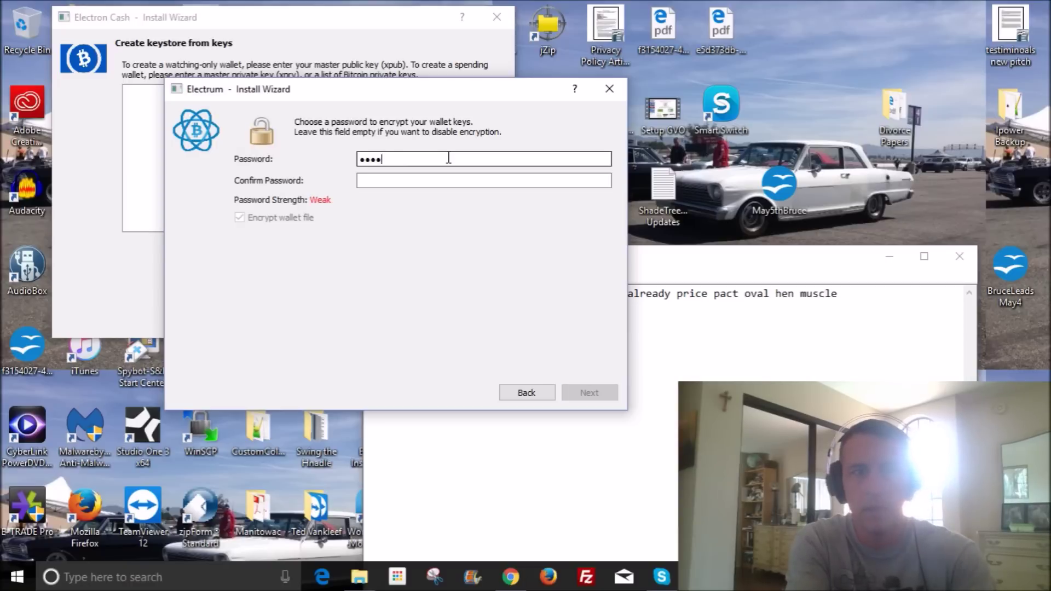
key("Tab")
type("****")
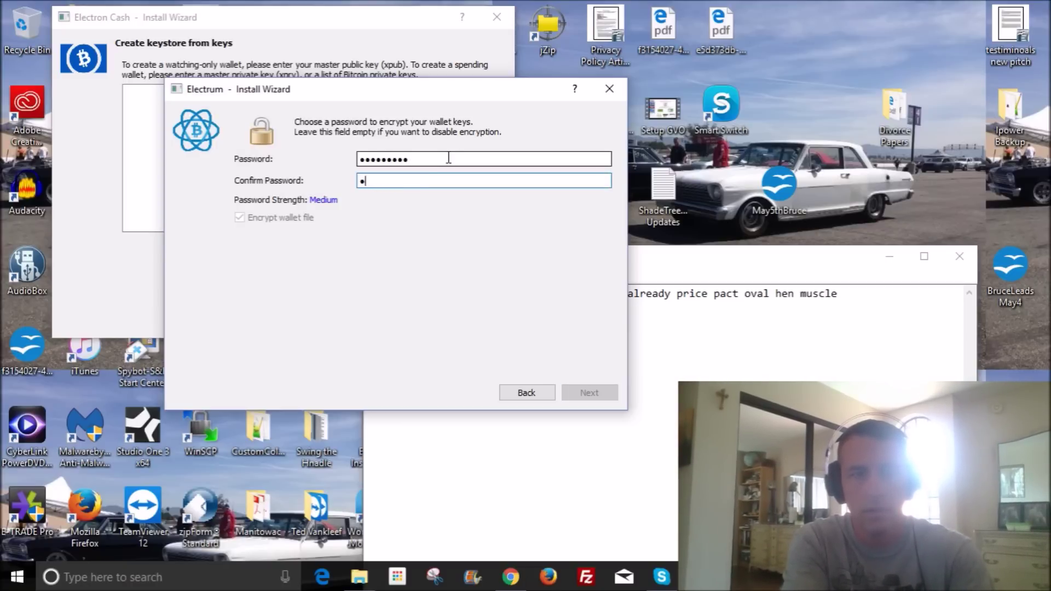
type("****")
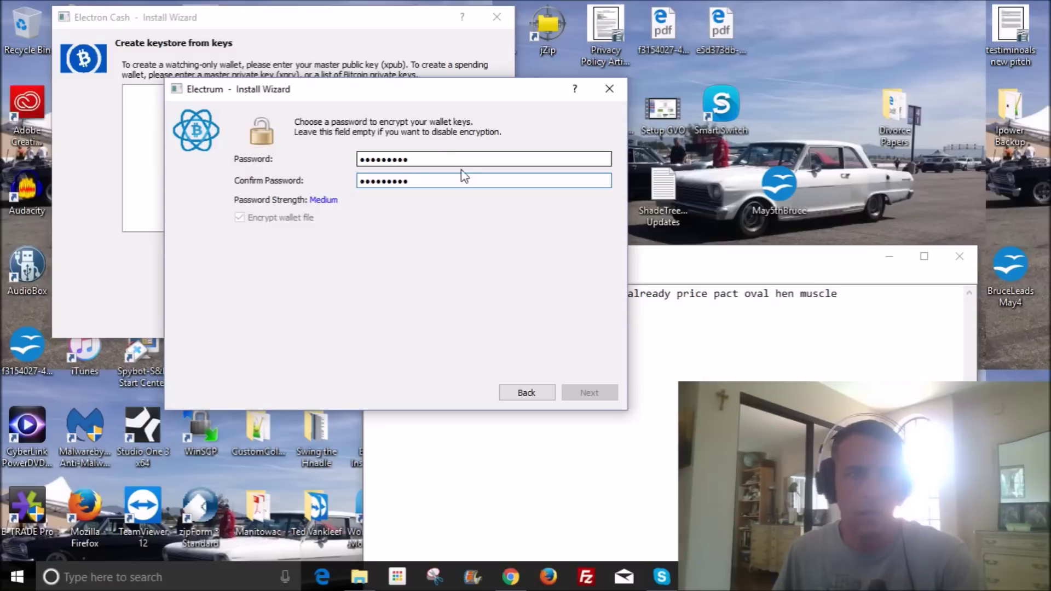
left_click(475, 159)
double_click(475, 159)
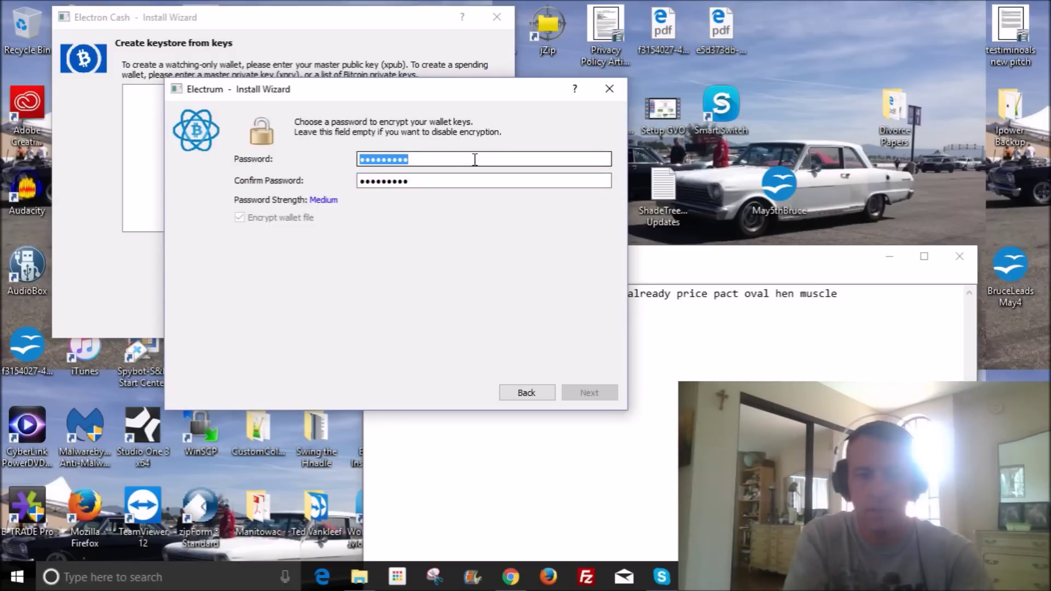
type("*********")
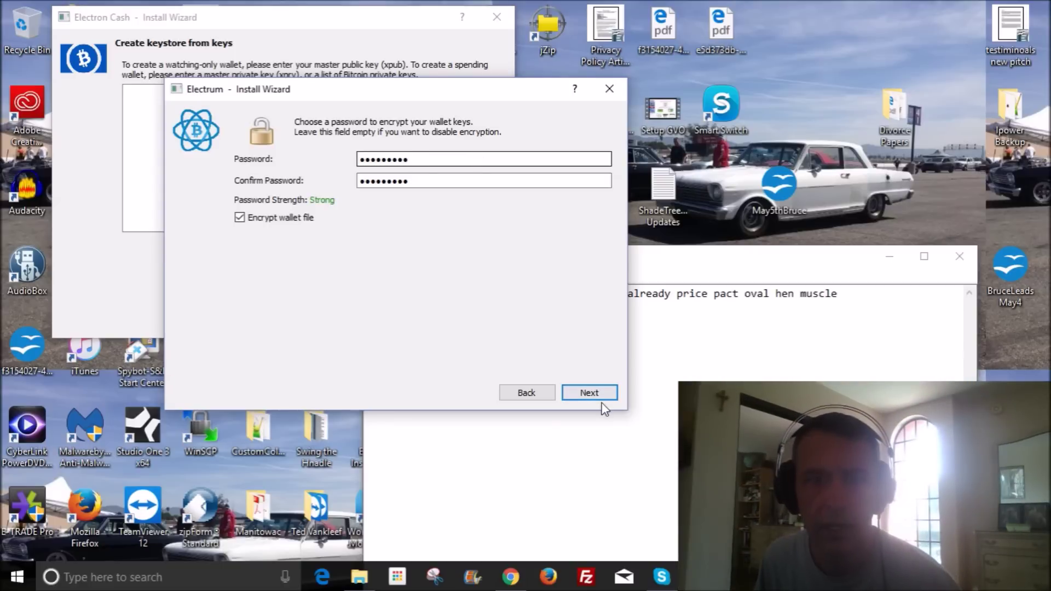
left_click(599, 395)
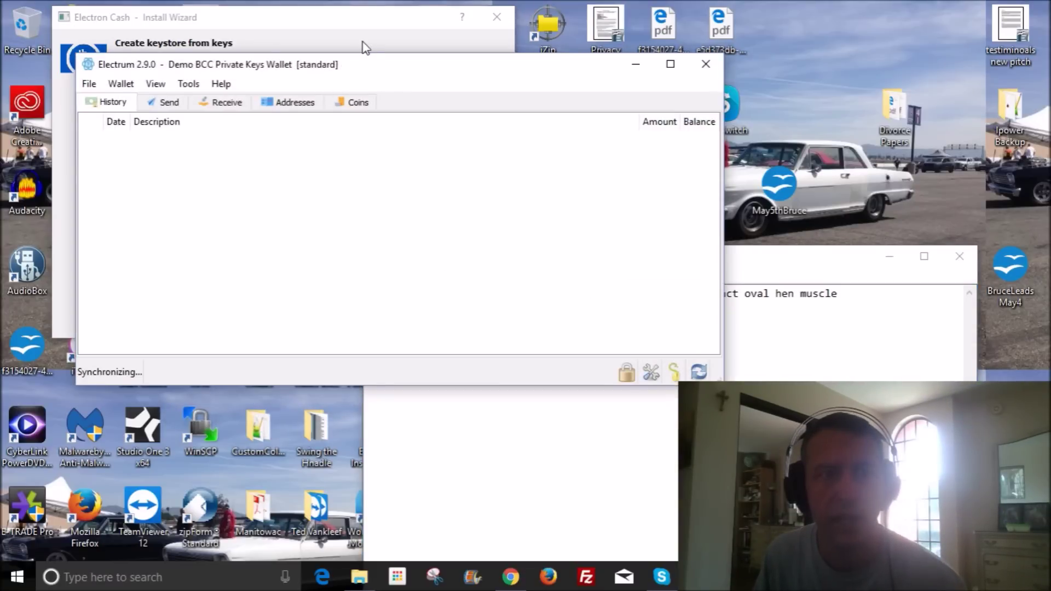
left_click_drag(360, 66, 730, 134)
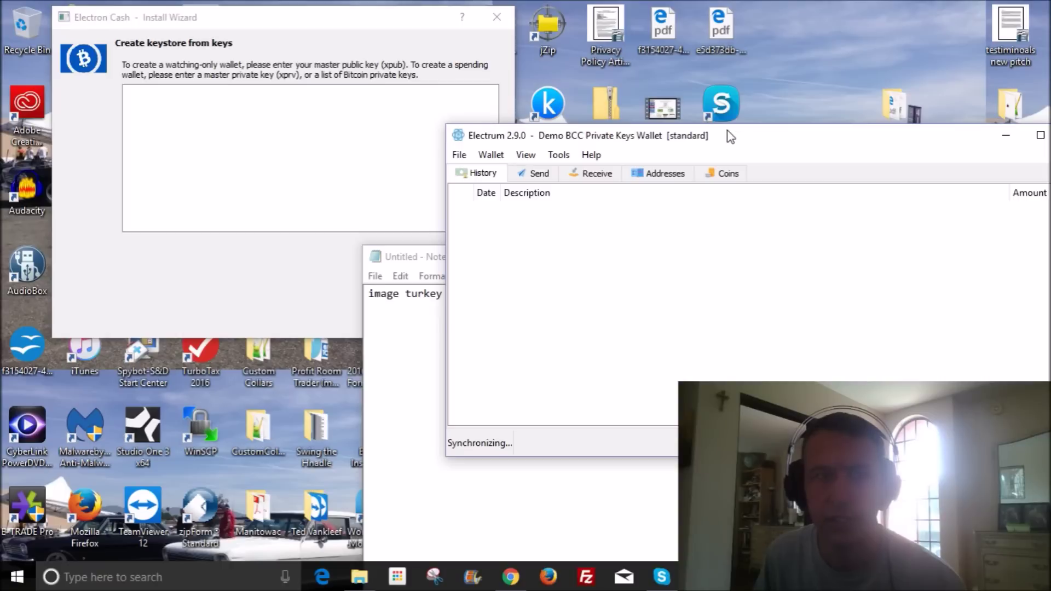
- Close the Notepad seed notes without saving them
left_click(475, 354)
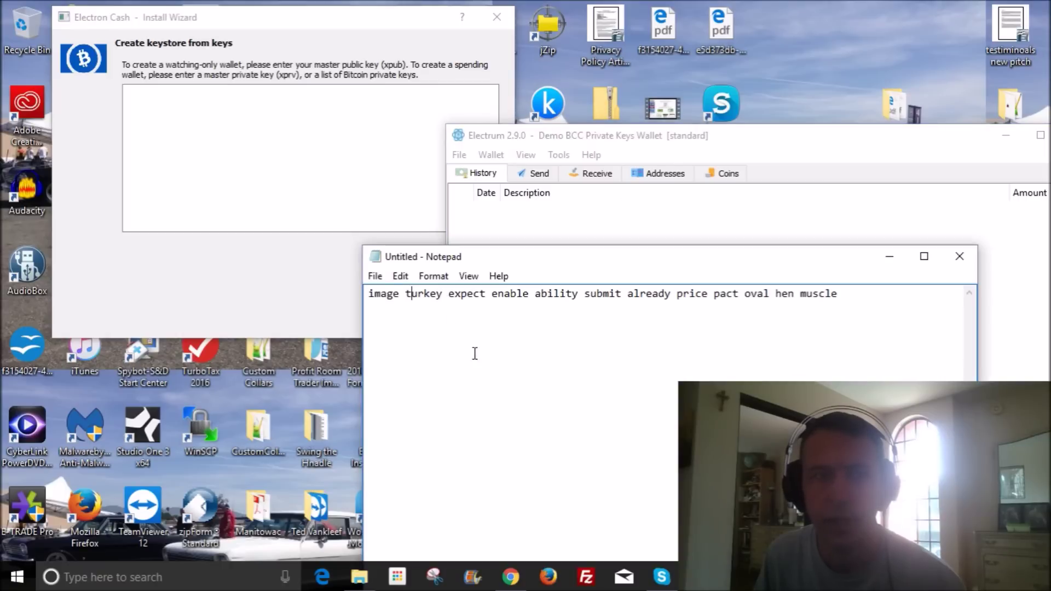
left_click(970, 259)
left_click(561, 292)
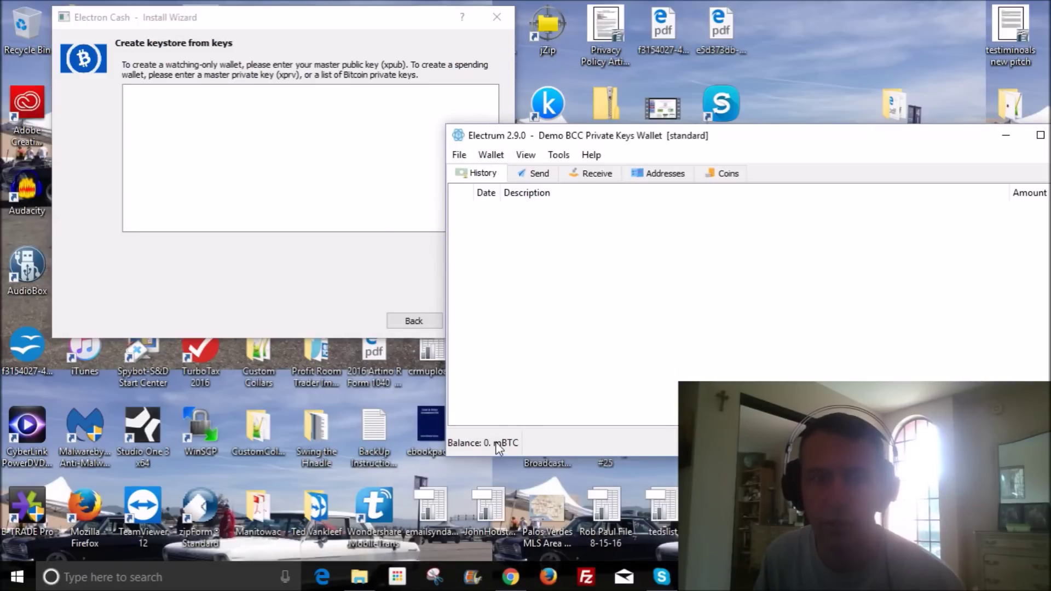
- Start exporting the wallet's private keys via Wallet > Private keys > Export, entering the wallet password
left_click(498, 156)
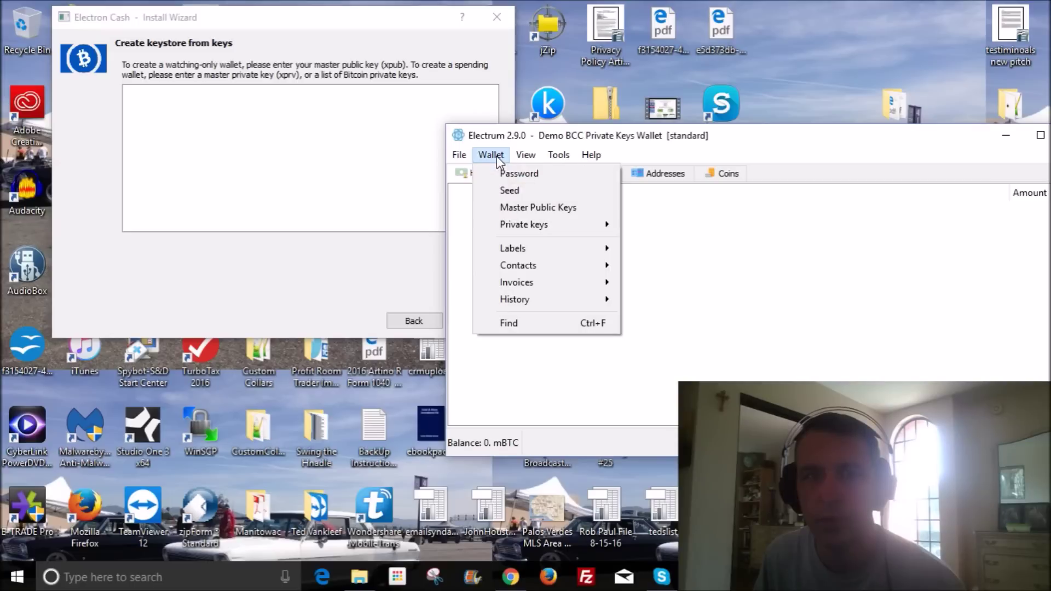
mouse_move(524, 220)
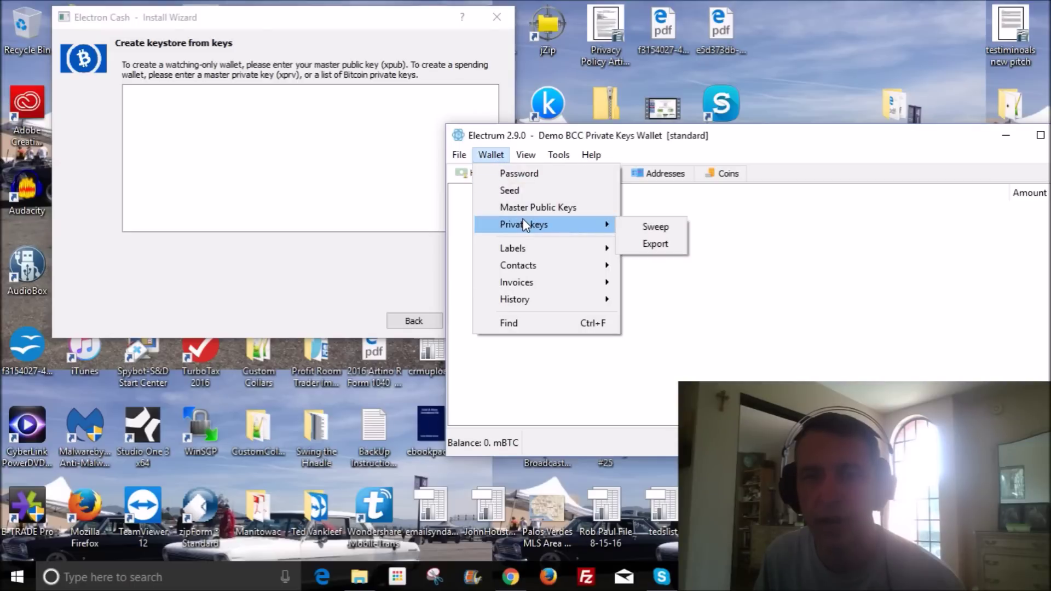
left_click(645, 245)
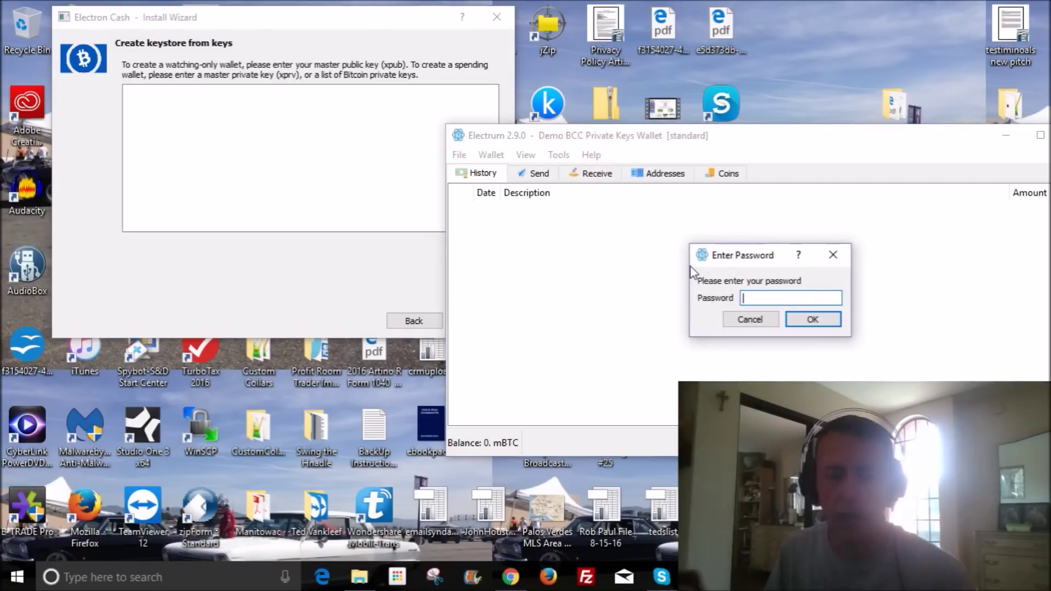
type("********")
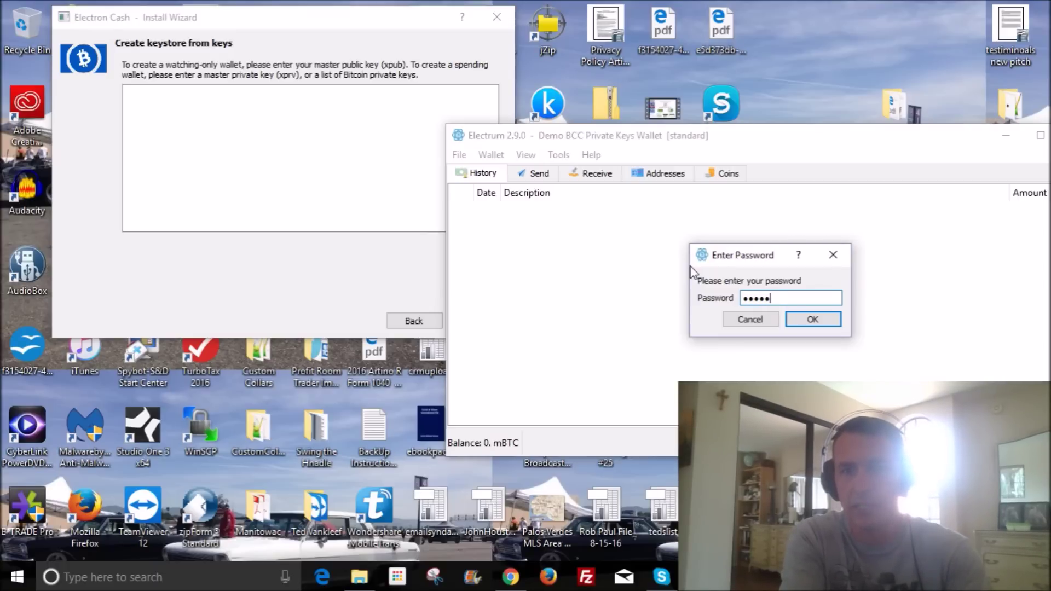
type("*")
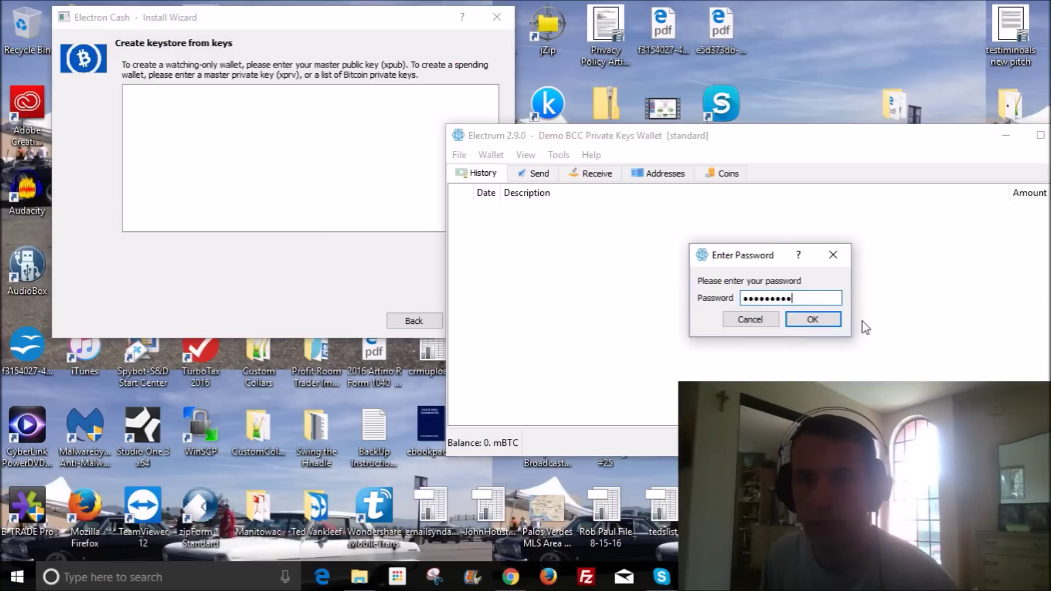
left_click(814, 319)
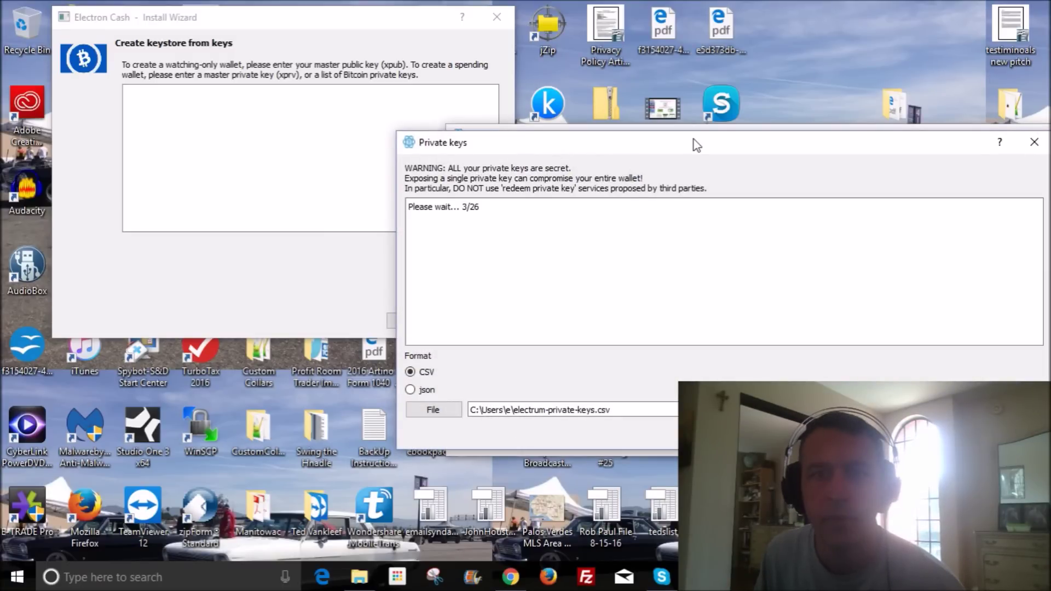
- Export all private keys as CSV to Demo Private Keys.csv on the Desktop and acknowledge the confirmation
left_click_drag(697, 145, 706, 267)
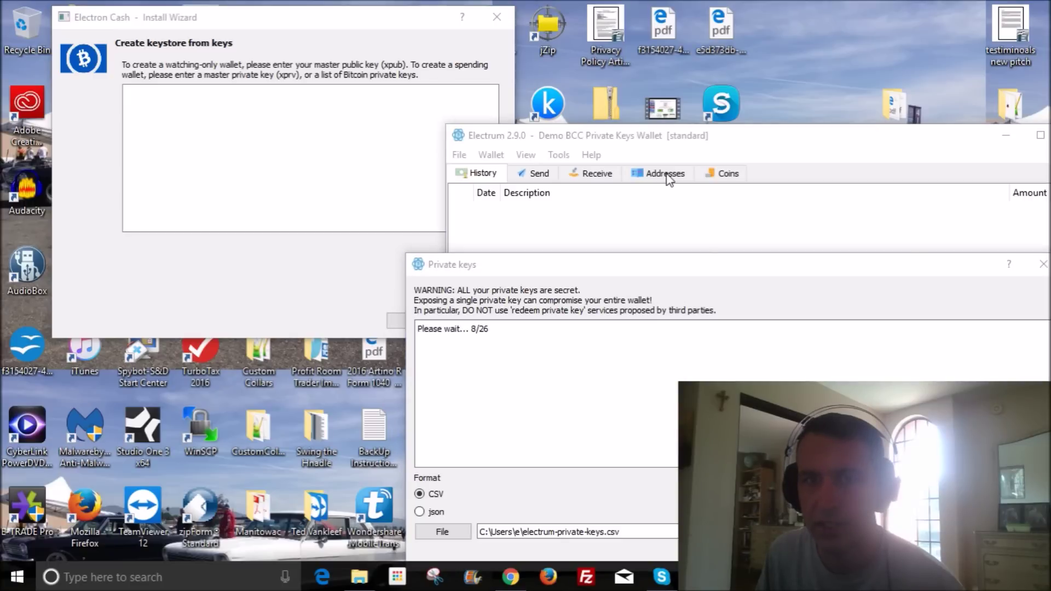
left_click_drag(657, 265, 599, 159)
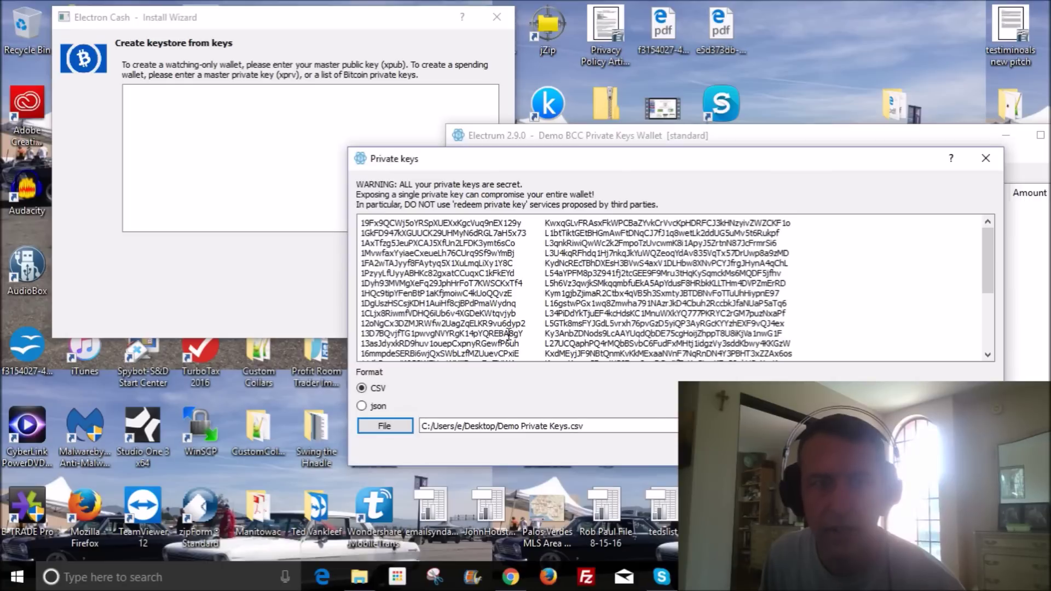
key("Return")
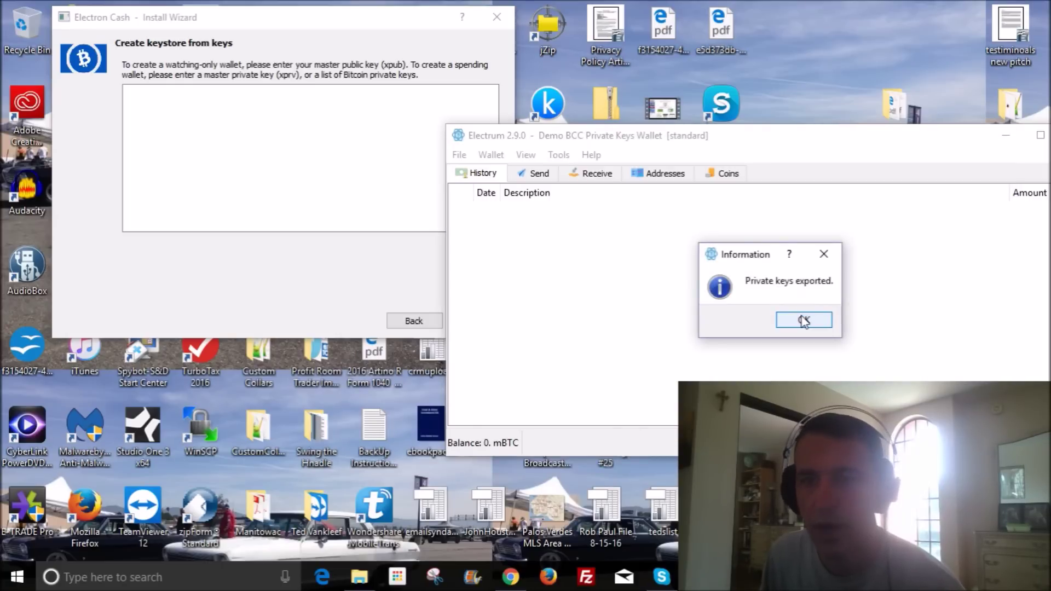
left_click(804, 319)
- Show the wallet's Addresses list, then open Demo Private Keys.csv from the desktop in OpenOffice
left_click_drag(764, 129, 342, 254)
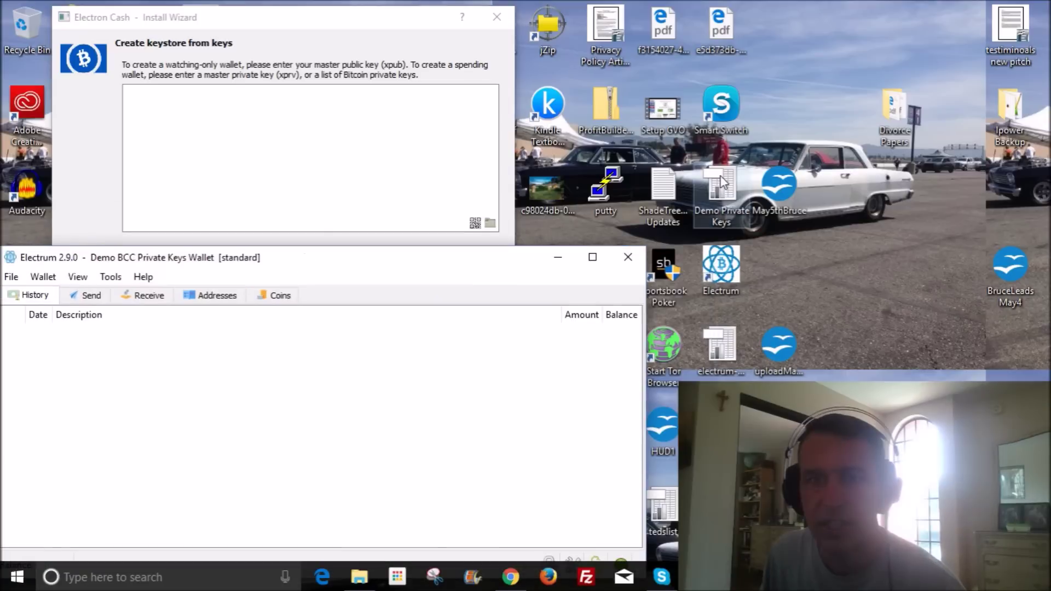
left_click_drag(470, 254, 472, 251)
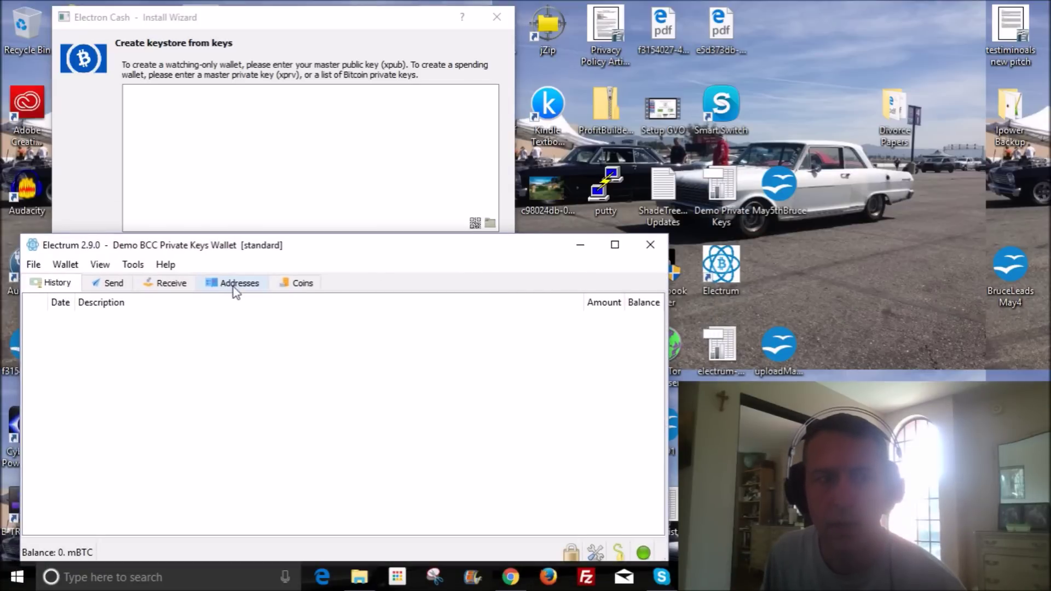
left_click(233, 287)
left_click(156, 331)
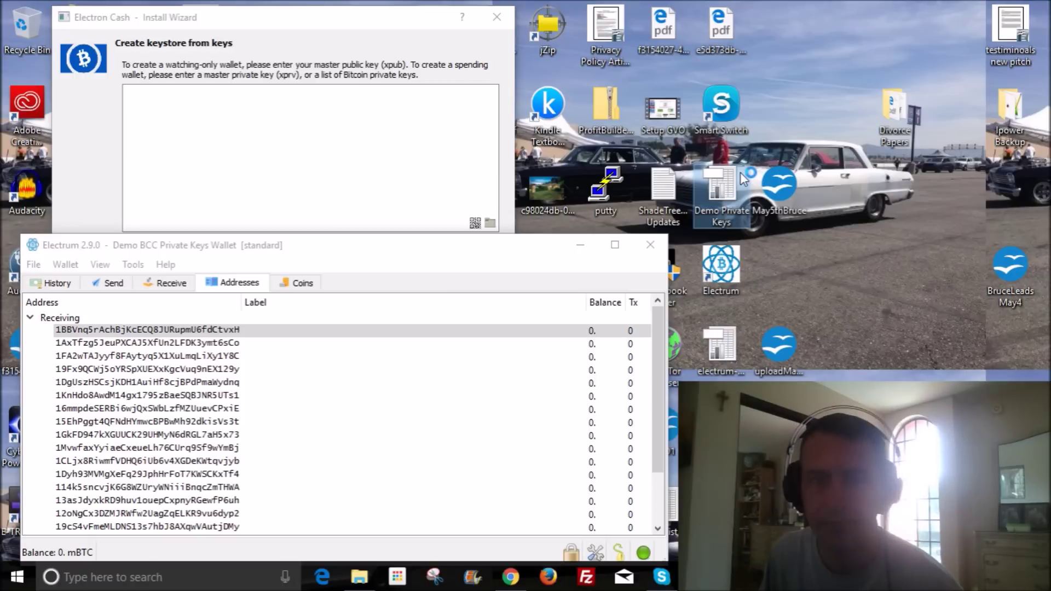
double_click(741, 173)
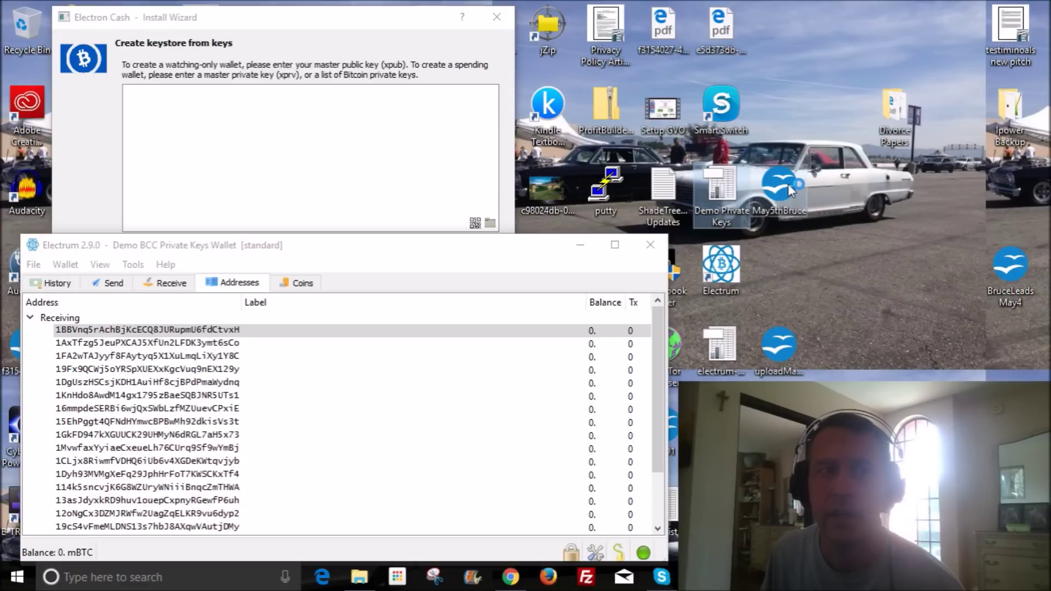
double_click(678, 267)
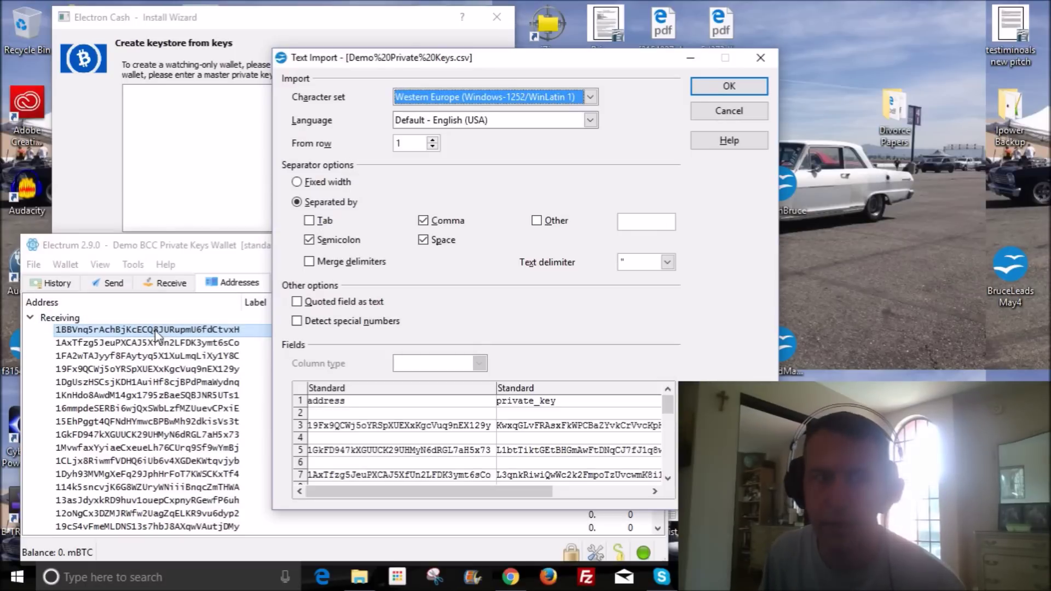
- Accept the Text Import settings and copy the first private key from cell B3
left_click(846, 71)
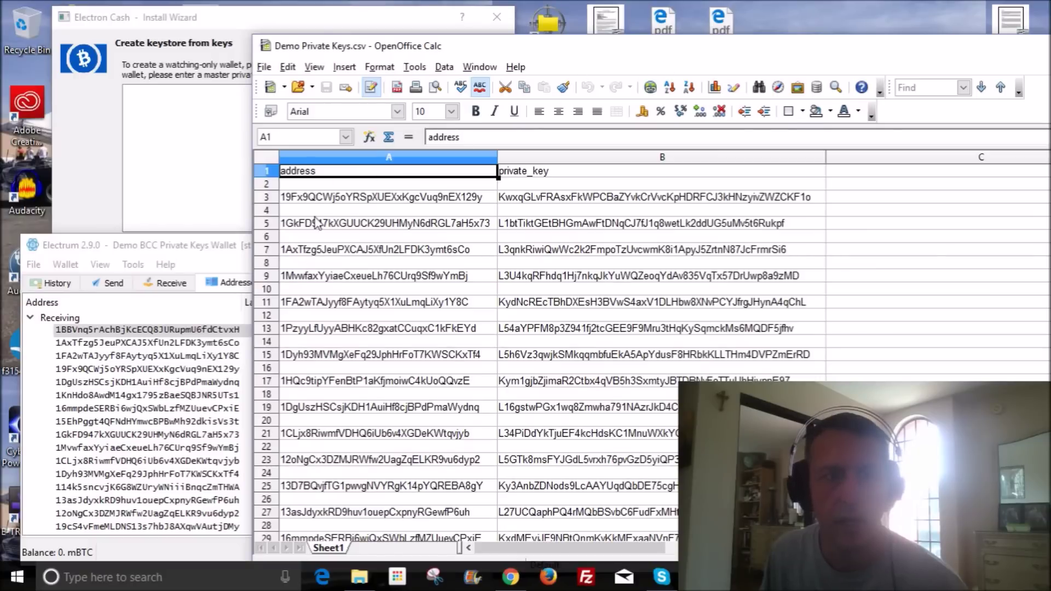
left_click(353, 206)
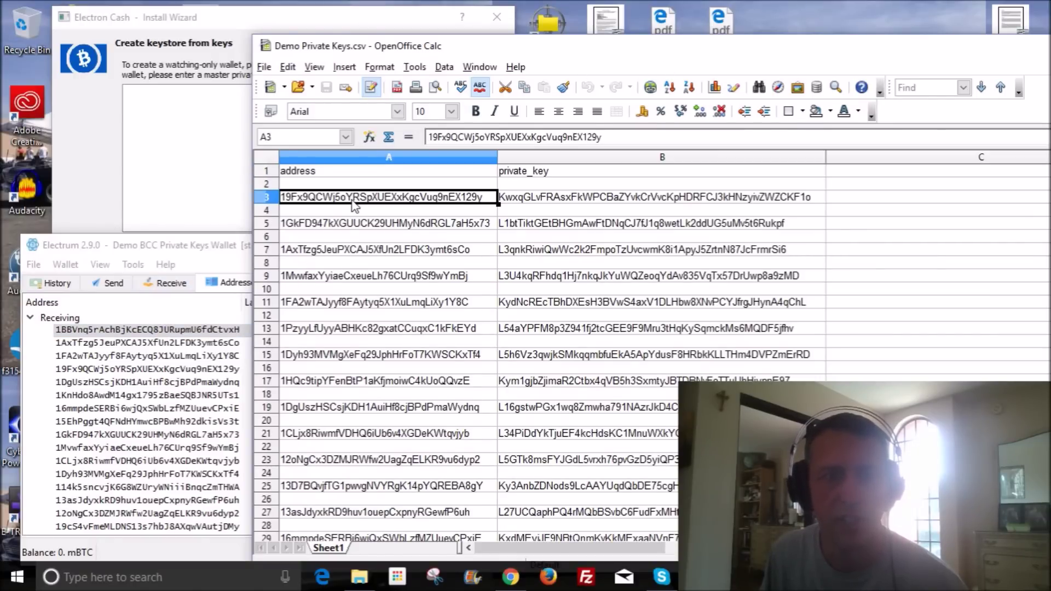
left_click(571, 202)
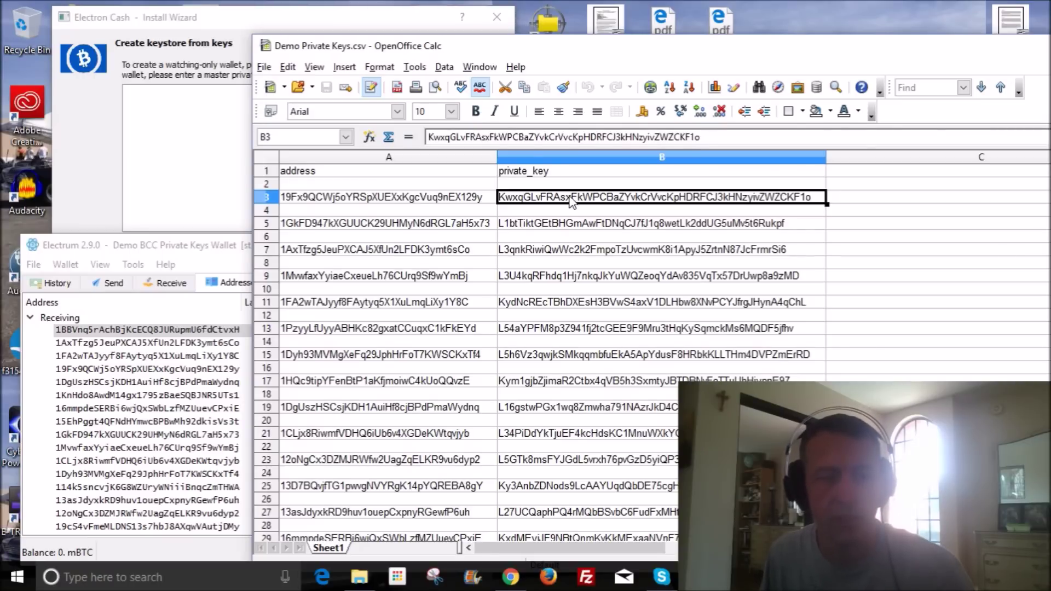
key("ctrl+c")
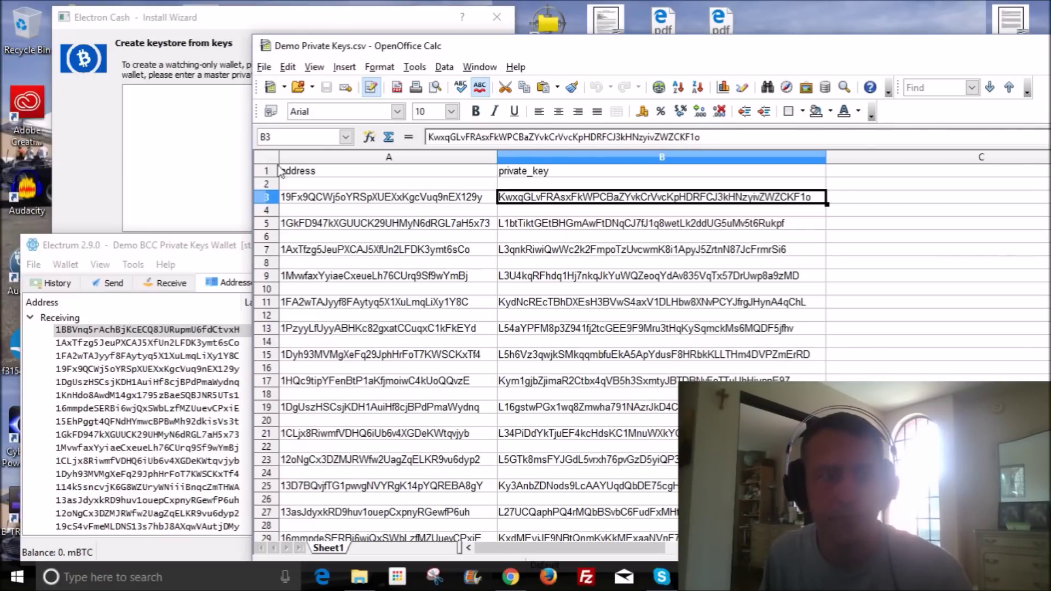
- Paste the copied private key into the Electron Cash Create keystore box and continue
left_click(107, 171)
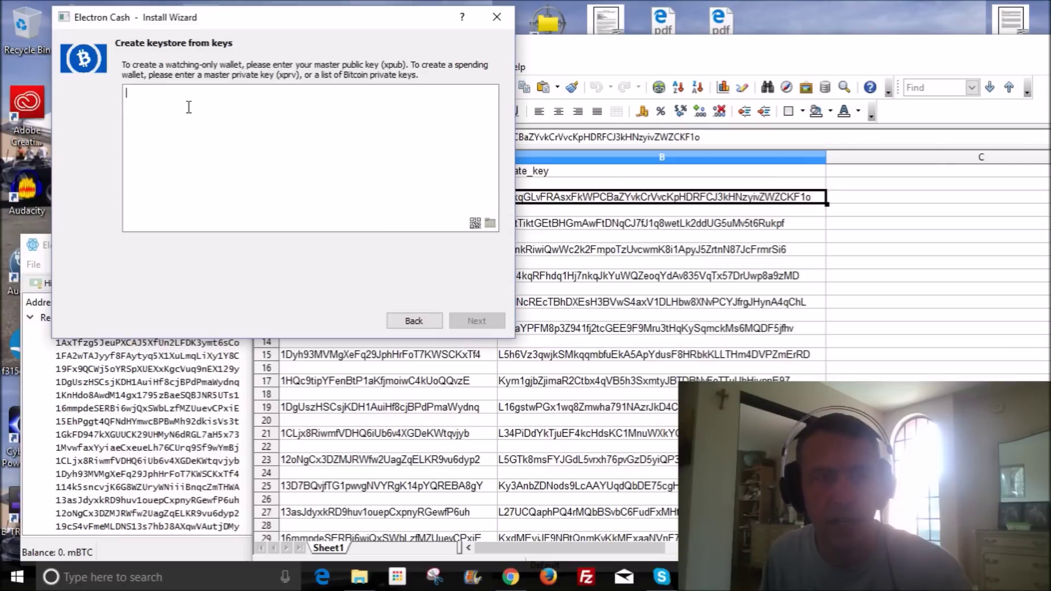
key("ctrl+v")
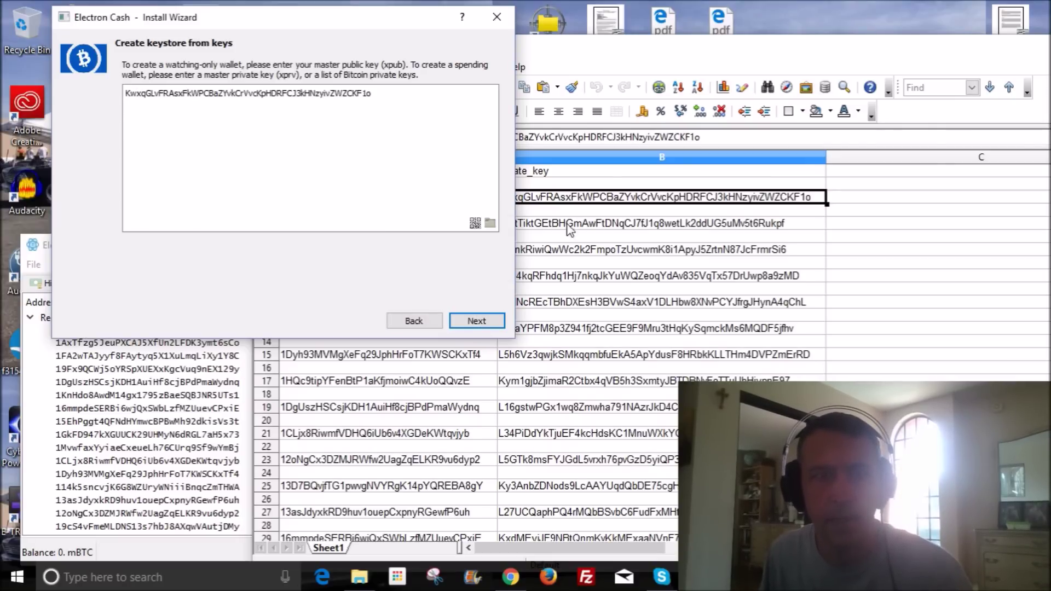
left_click(476, 320)
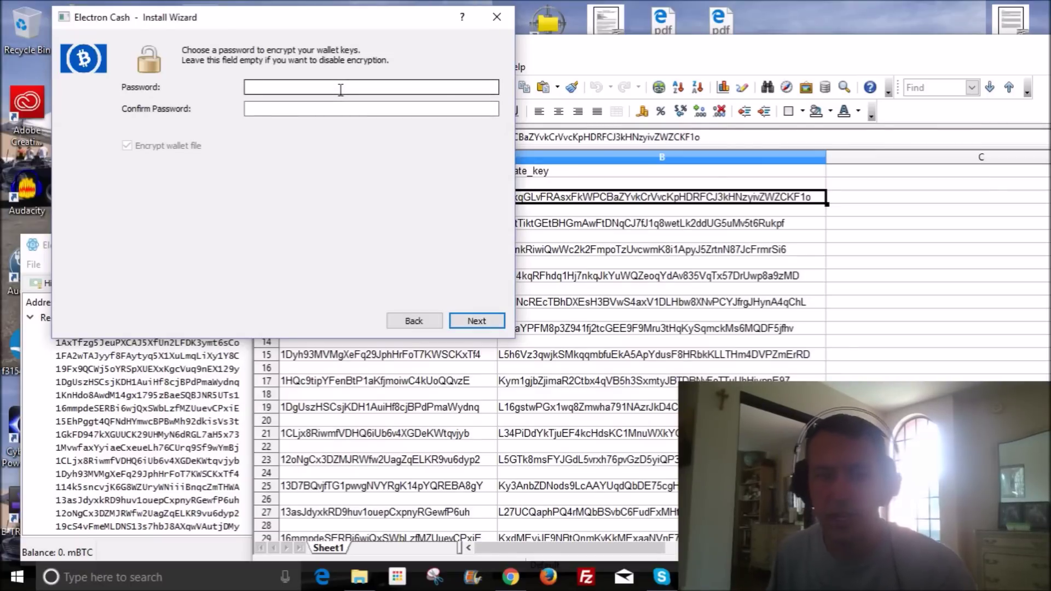
- Enter and confirm an encryption password, then create the BCC Wallet
right_click(341, 89)
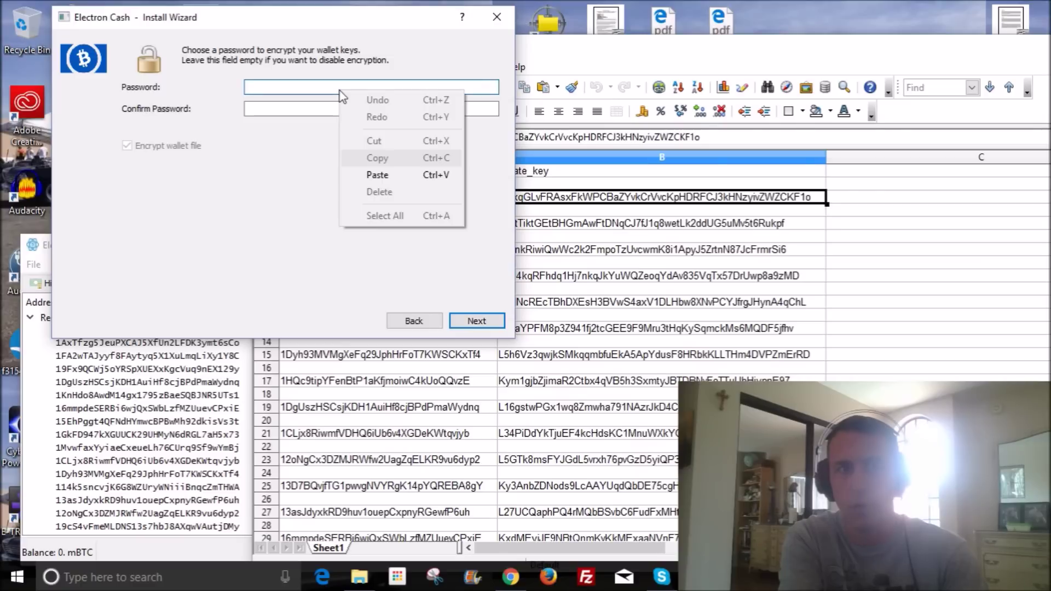
left_click(323, 87)
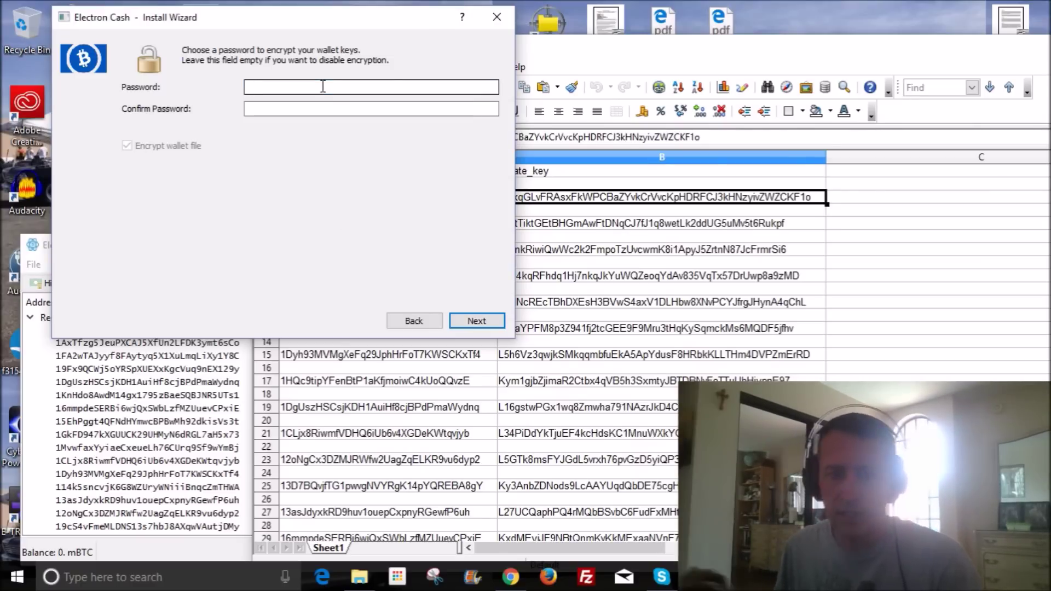
right_click(324, 86)
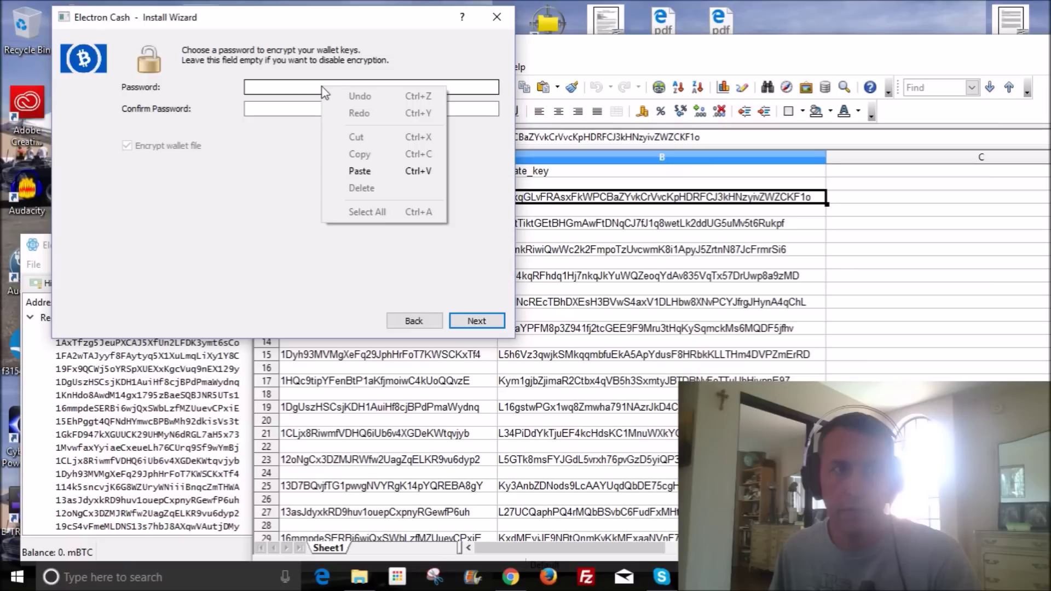
left_click(305, 86)
type("aaaaaaaaaa")
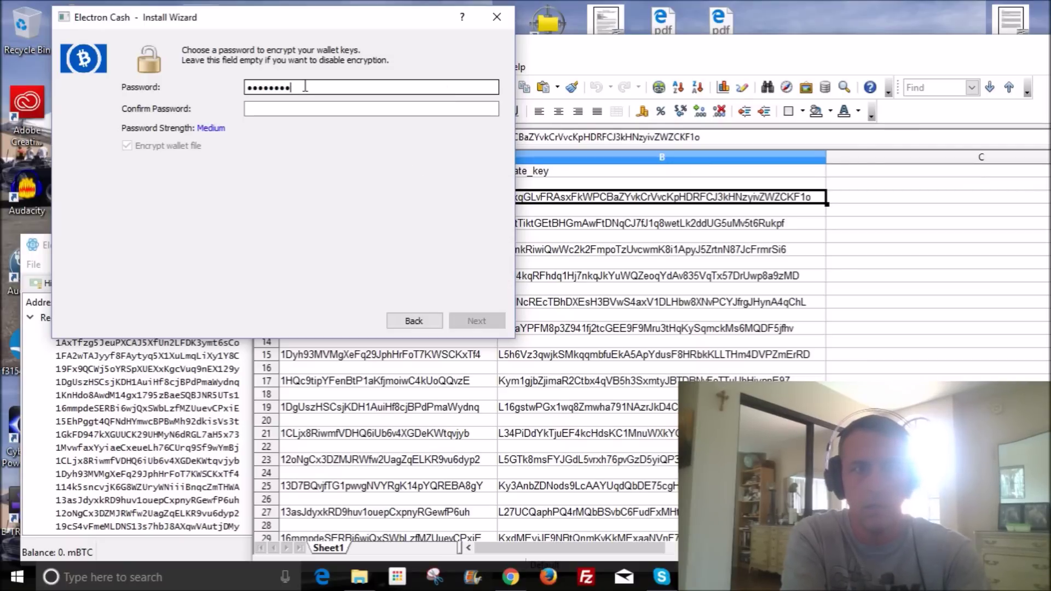
key("Tab")
type("aaaaaa")
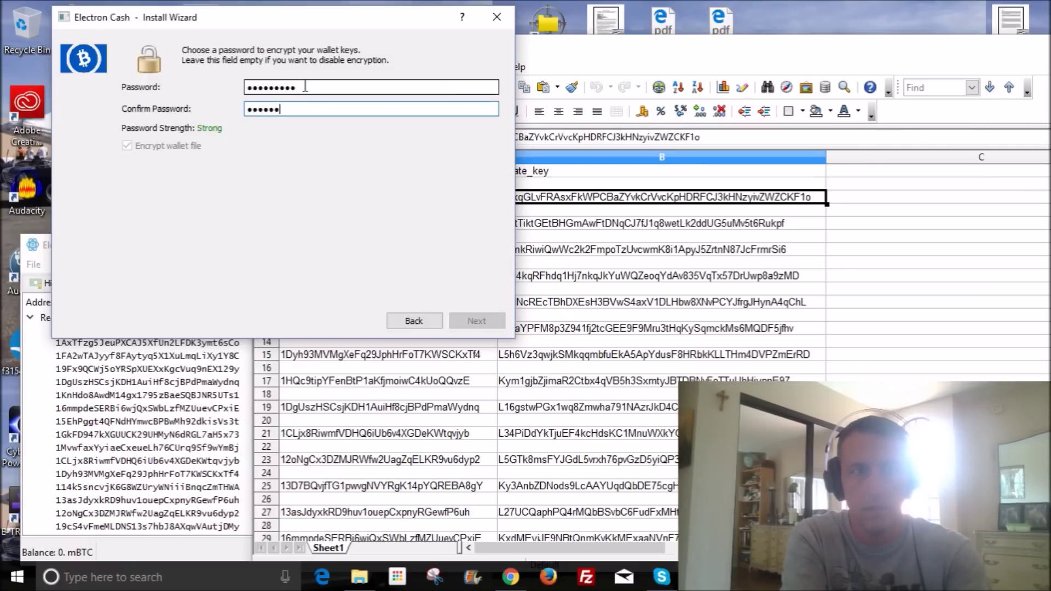
key("BackSpace")
key("BackSpace")
key("BackSpace")
key("BackSpace")
key("BackSpace")
key("BackSpace")
type("aaaaaaaaaa")
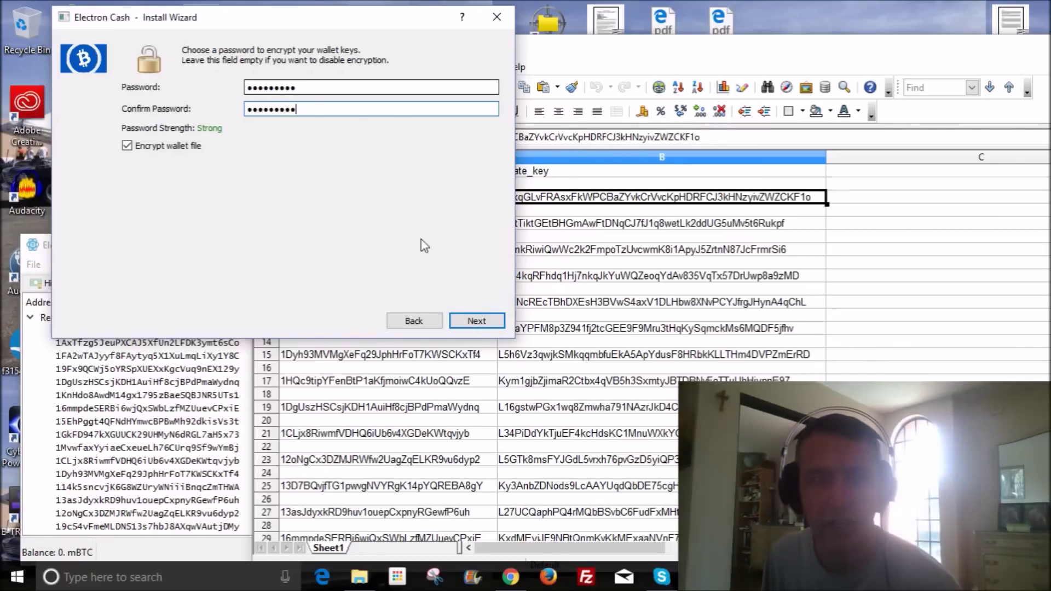
left_click(476, 321)
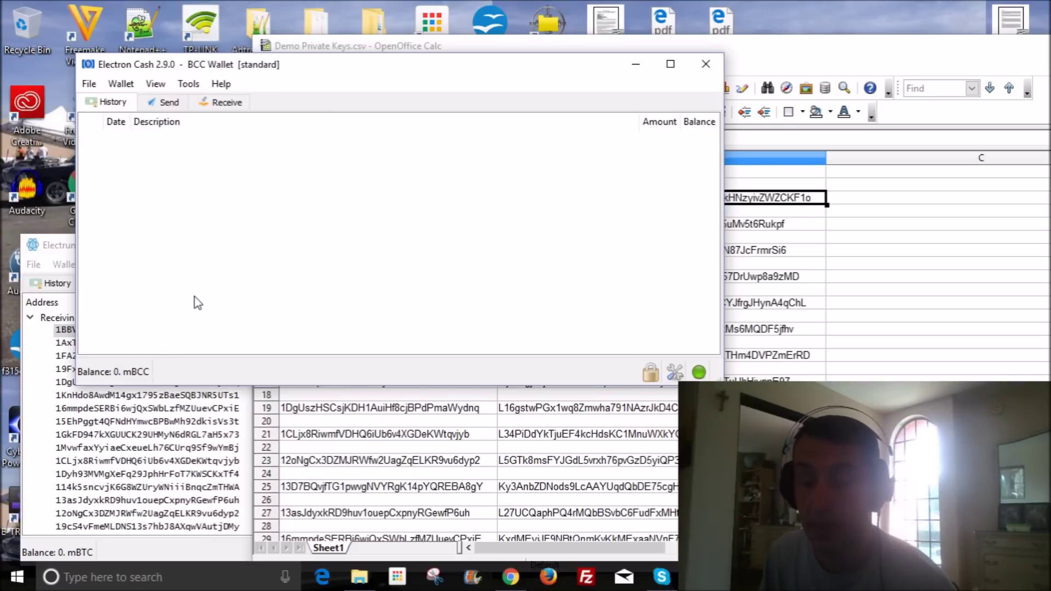
- Reposition the opened BCC Wallet window, then close it
left_click_drag(472, 69, 511, 83)
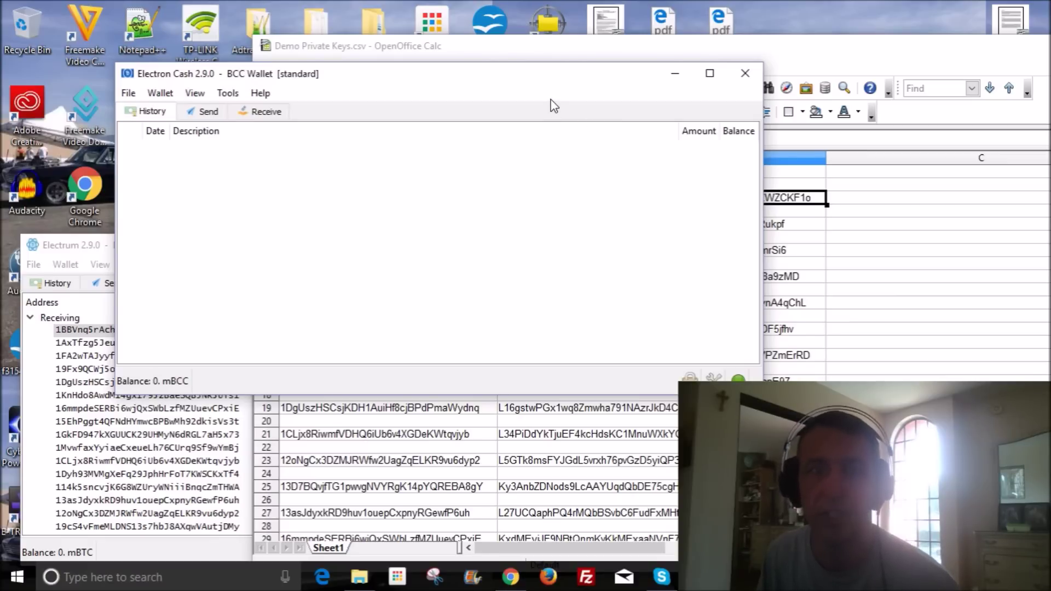
left_click(746, 82)
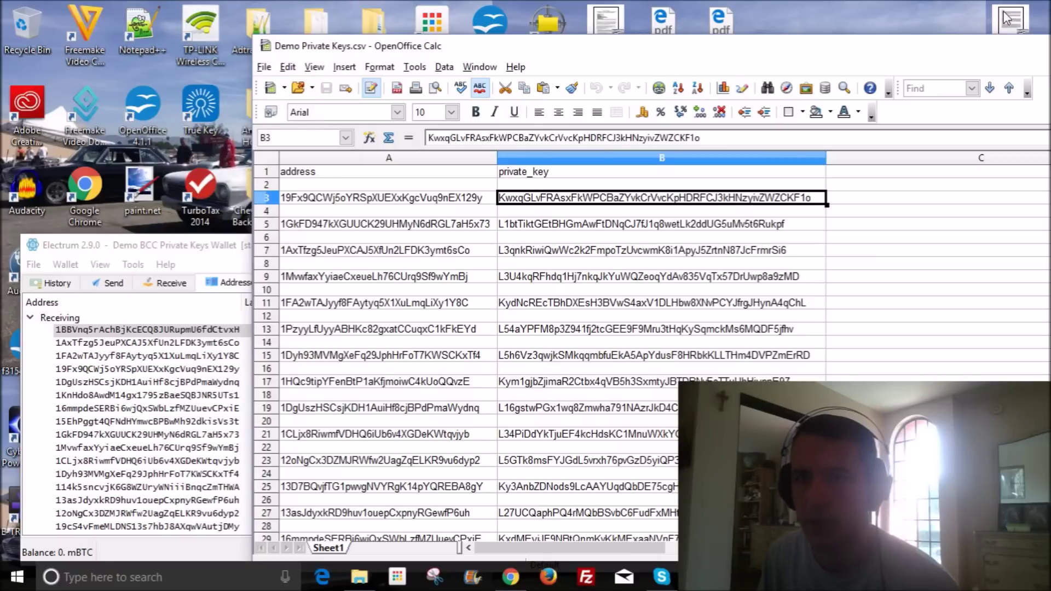
- Close the Demo Private Keys.csv spreadsheet in OpenOffice Calc
double_click(1011, 41)
left_click_drag(1007, 11, 757, 67)
left_click(1029, 55)
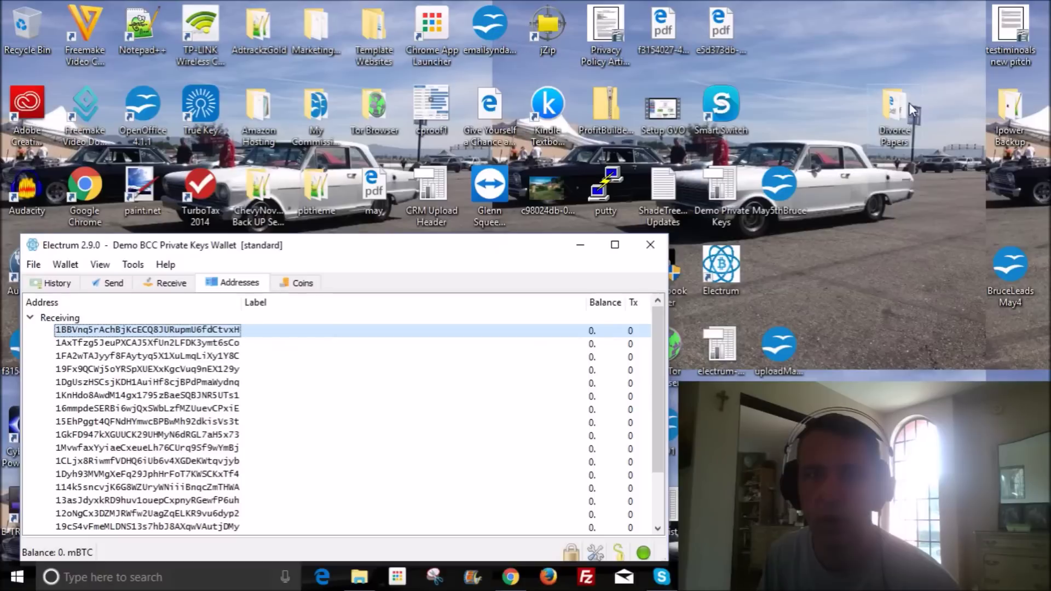
- Bring the Bitcoin Cash Wallet to the front from the taskbar to check its history
left_click_drag(495, 237, 574, 163)
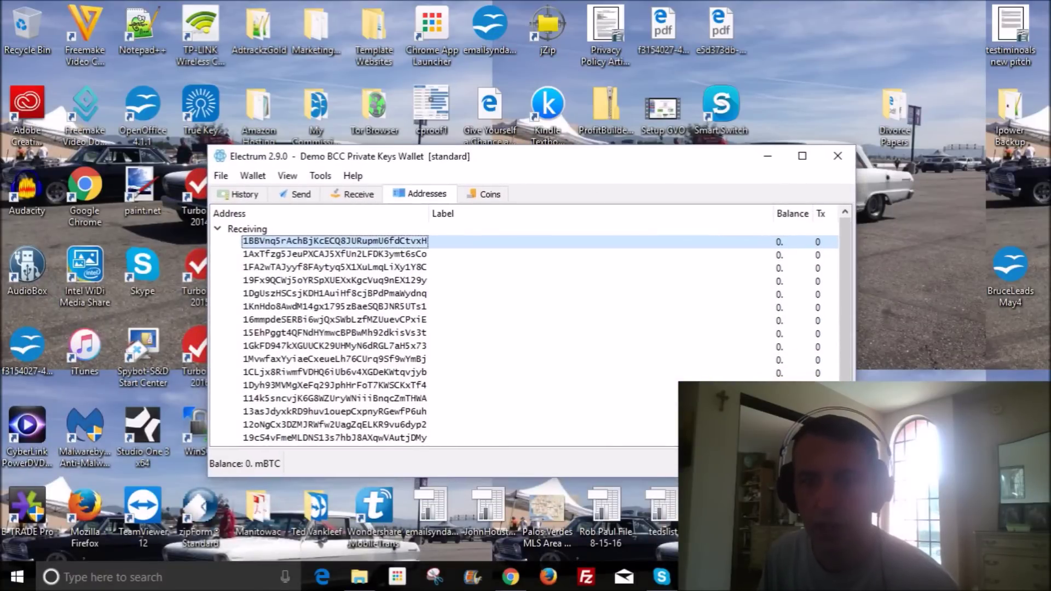
mouse_move(699, 578)
left_click(624, 504)
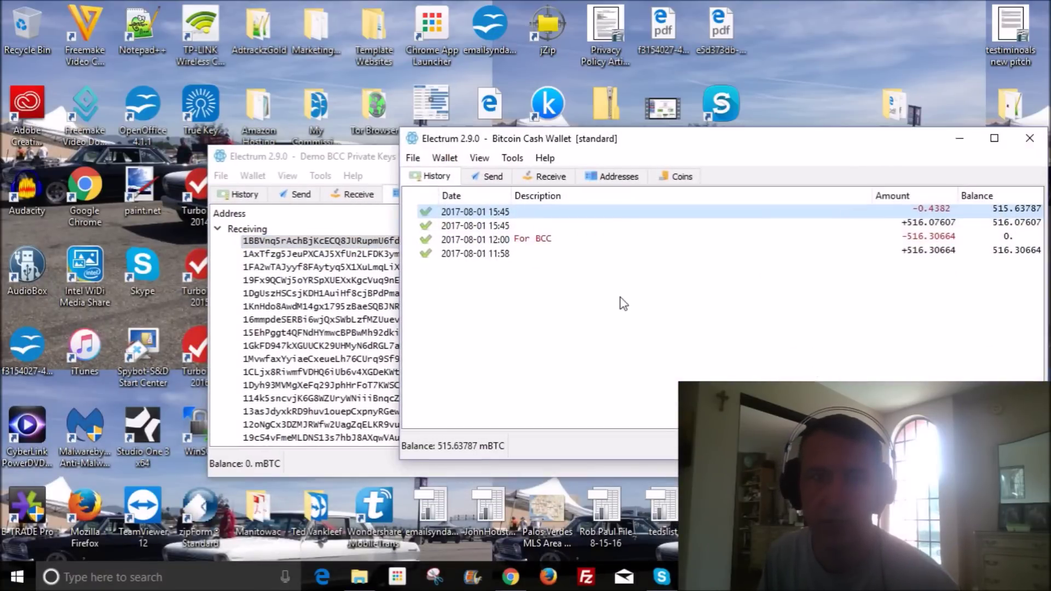
- Return to the Demo BCC Private Keys wallet and show its Send form
left_click(392, 412)
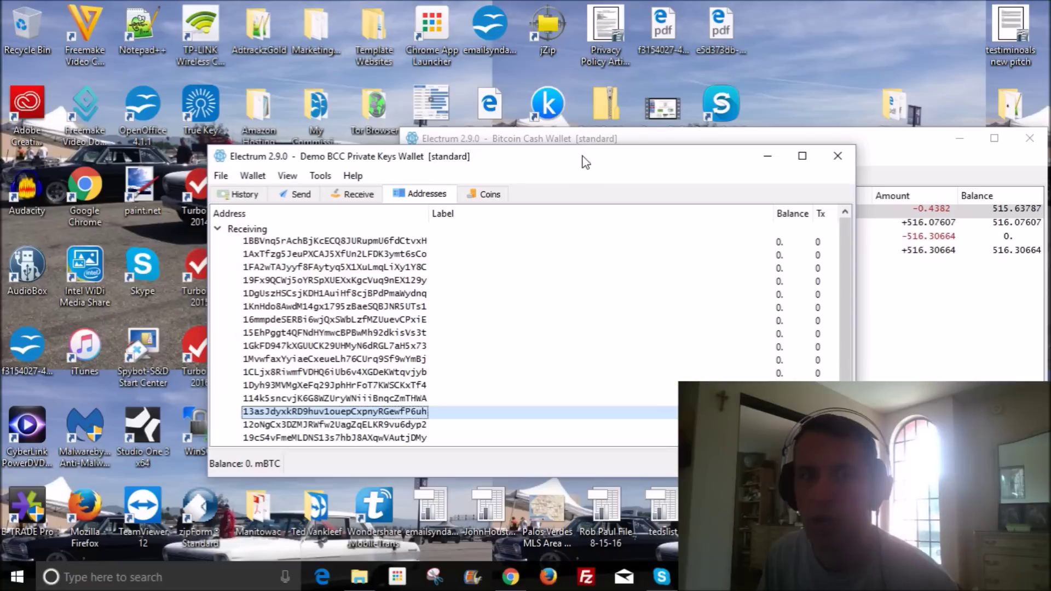
left_click(361, 199)
left_click(305, 198)
left_click(359, 195)
left_click(300, 195)
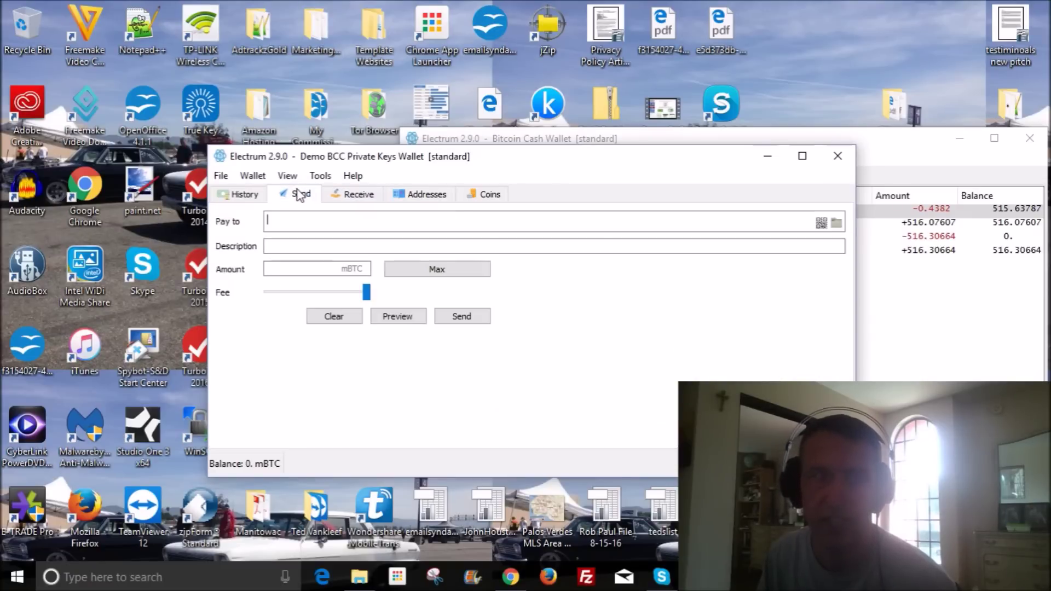